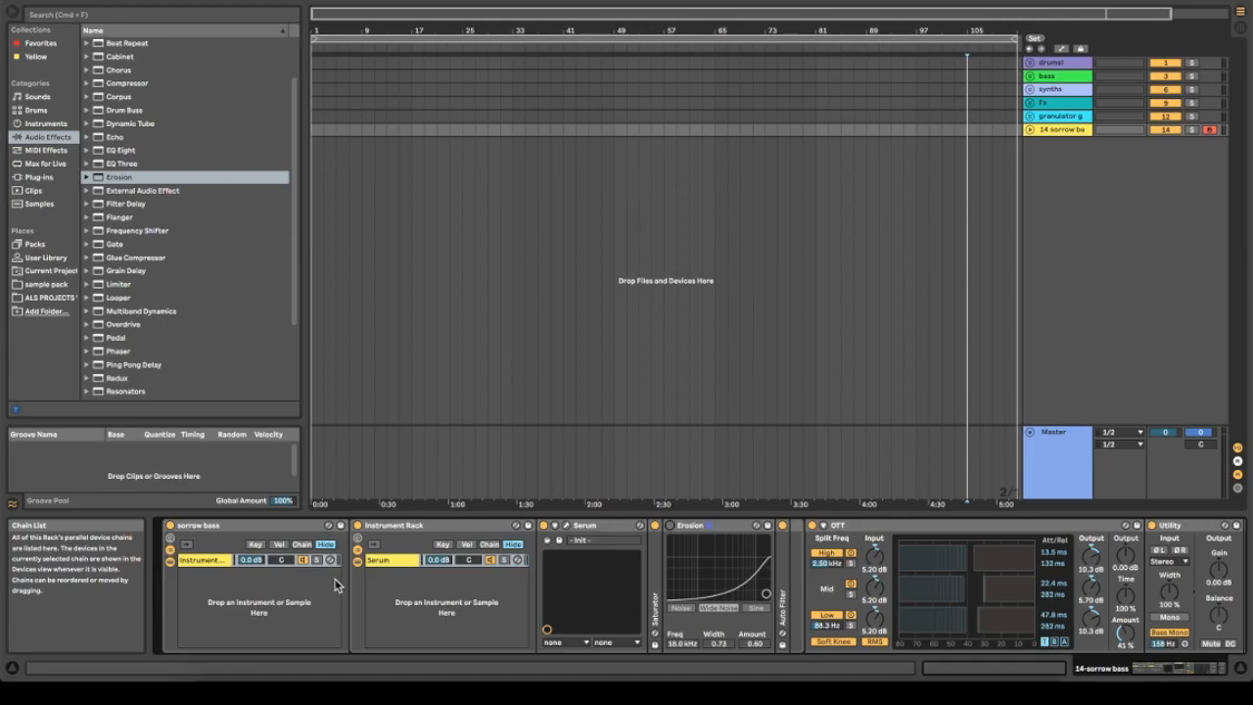
Fold the nested Instrument Rack and switch off the OTT and Utility devices that follow it in the sorrow bass chain
{"action": "scroll", "coordinate": [338, 579], "scroll_direction": "right", "scroll_amount": 2}
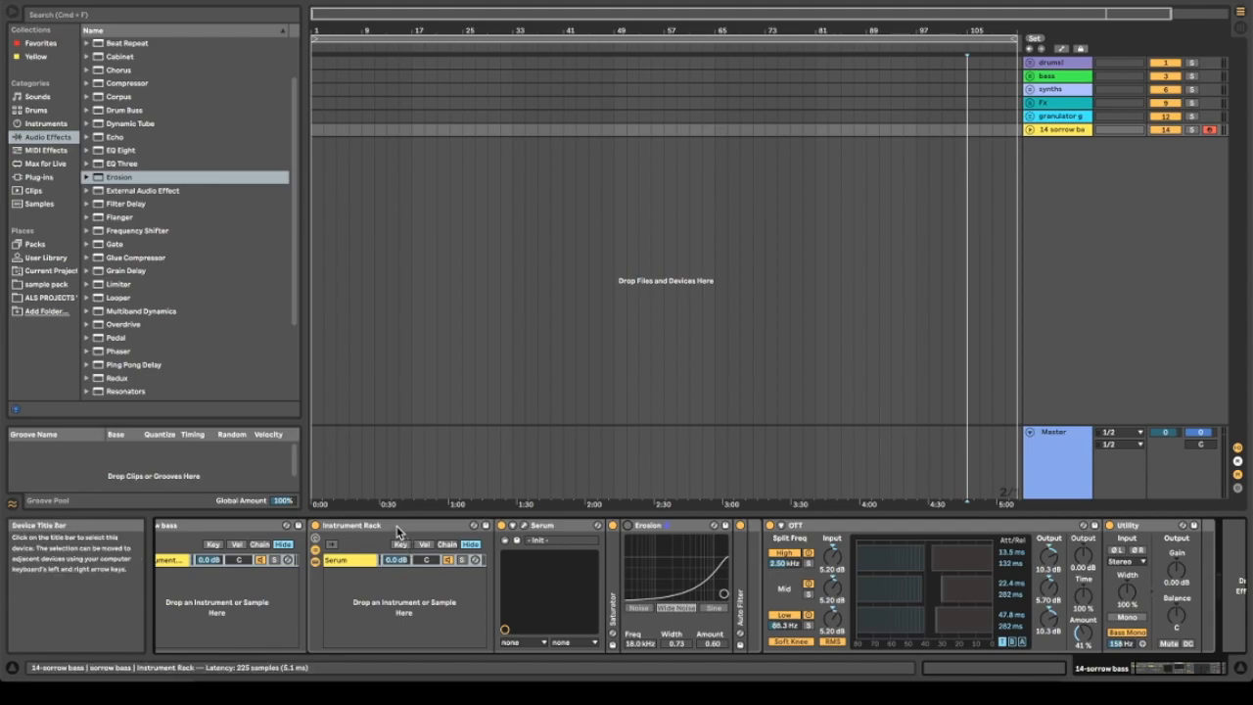
{"action": "double_click", "coordinate": [320, 526]}
{"action": "left_click", "coordinate": [316, 526]}
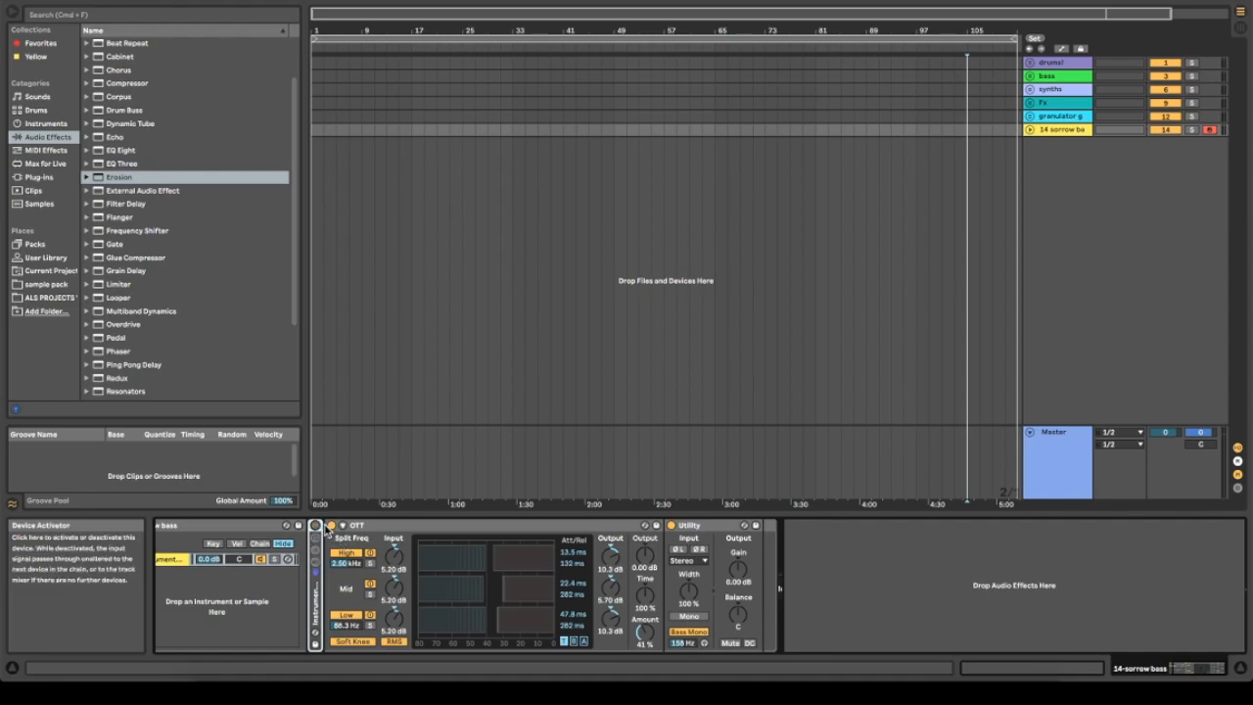
{"action": "left_click", "coordinate": [670, 524]}
{"action": "scroll", "coordinate": [254, 598], "scroll_direction": "left", "scroll_amount": 2}
{"action": "left_click", "coordinate": [223, 557]}
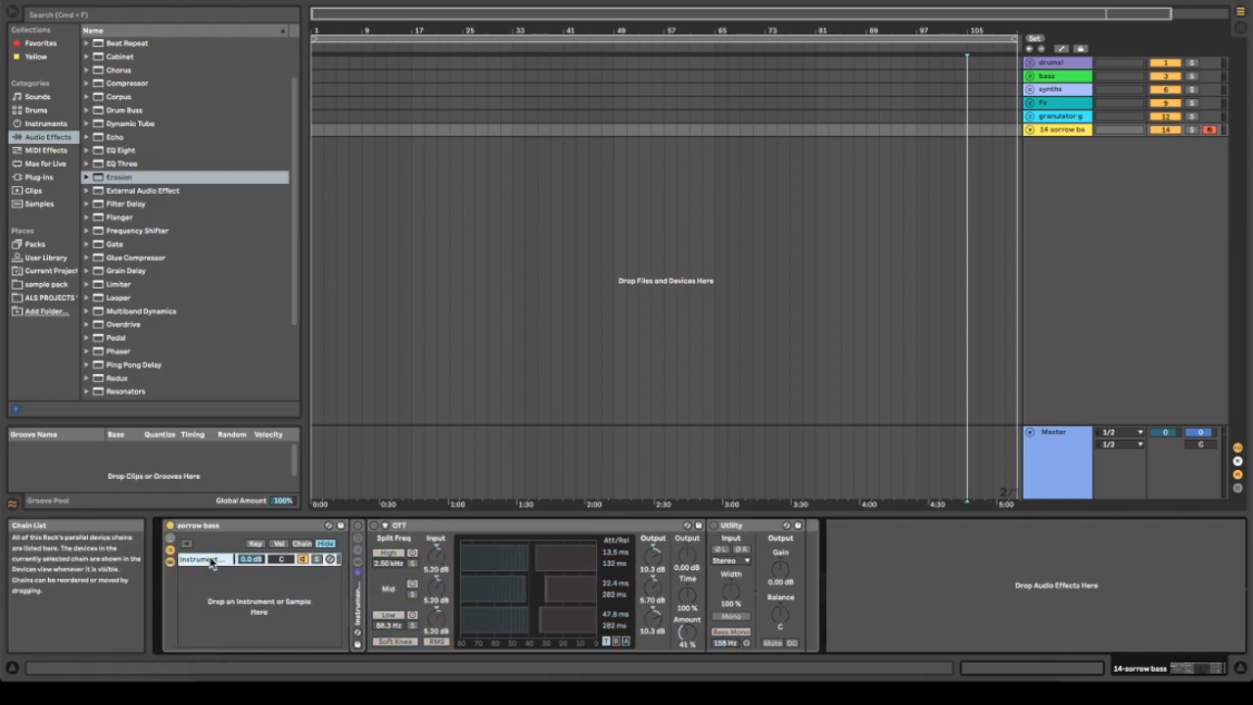
{"action": "left_click", "coordinate": [213, 562]}
{"action": "left_click", "coordinate": [358, 555]}
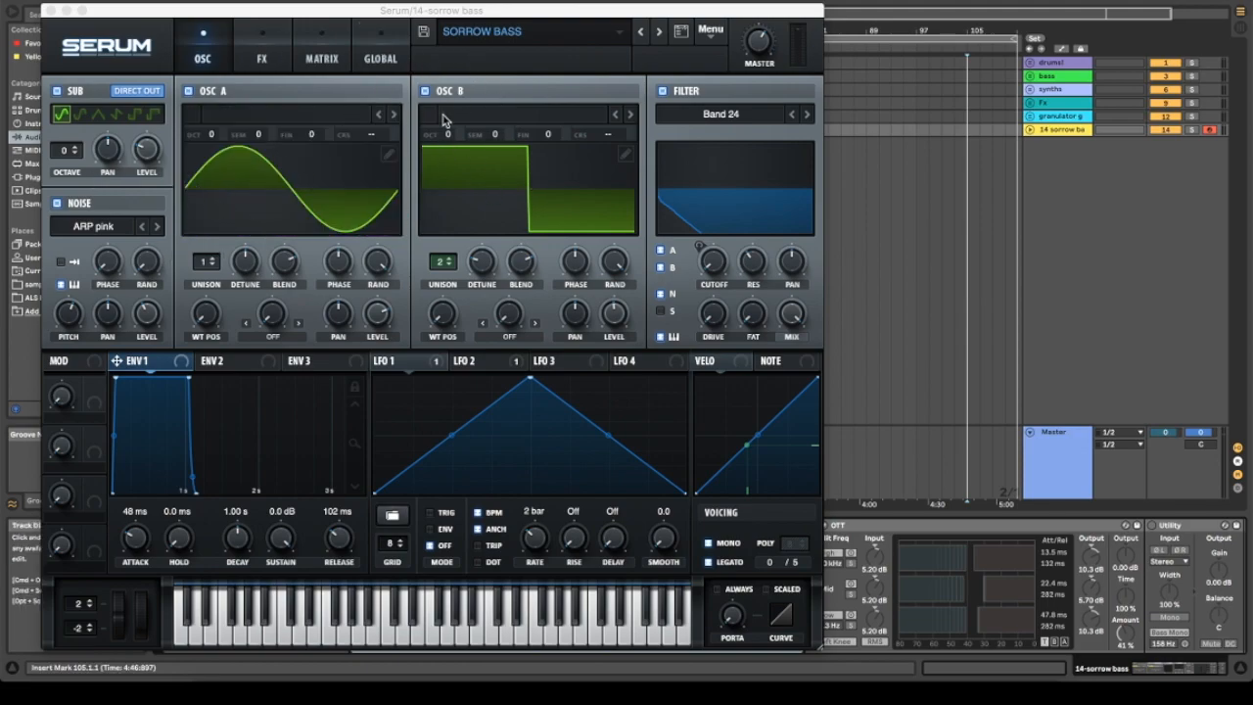
Switch off Serum's noise oscillator and display the LFO 2 shape
{"action": "left_click", "coordinate": [56, 204]}
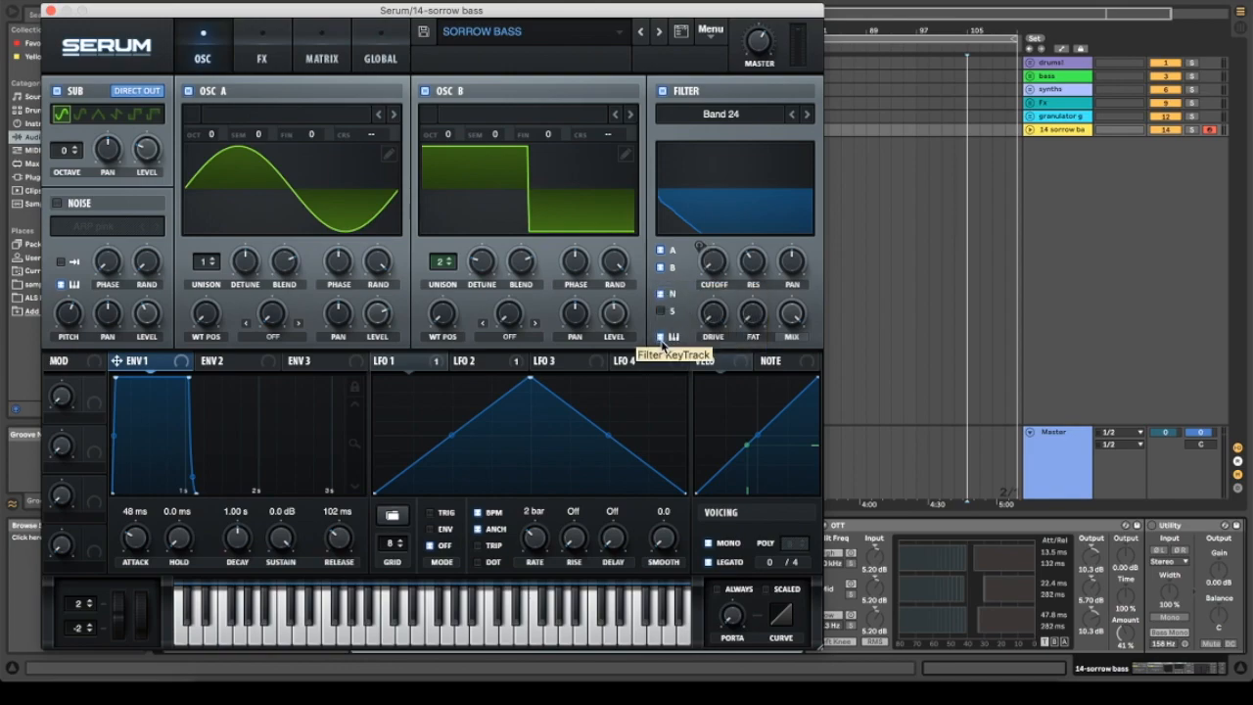
{"action": "left_click", "coordinate": [493, 364]}
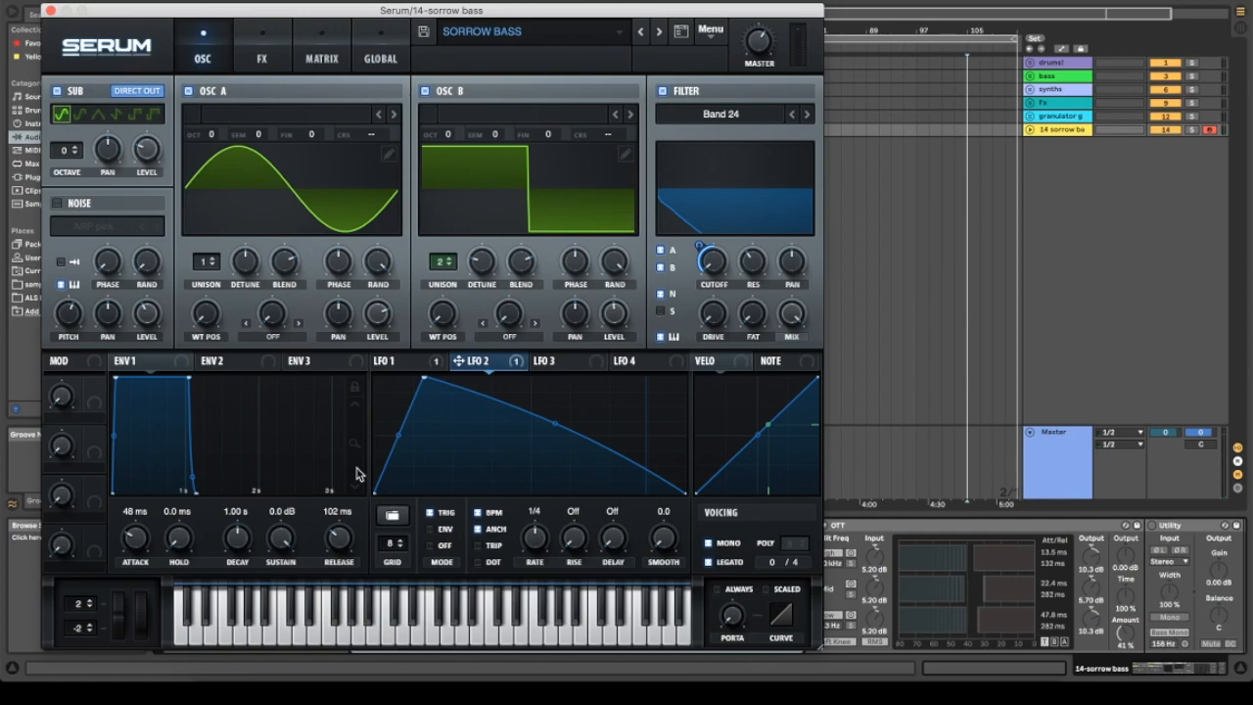
Try a dip and a second peak in the LFO 2 shape, remove both points, and bend the falling segment
{"action": "double_click", "coordinate": [555, 426]}
{"action": "left_click_drag", "start_coordinate": [555, 428], "coordinate": [554, 439]}
{"action": "double_click", "coordinate": [555, 436]}
{"action": "double_click", "coordinate": [489, 411]}
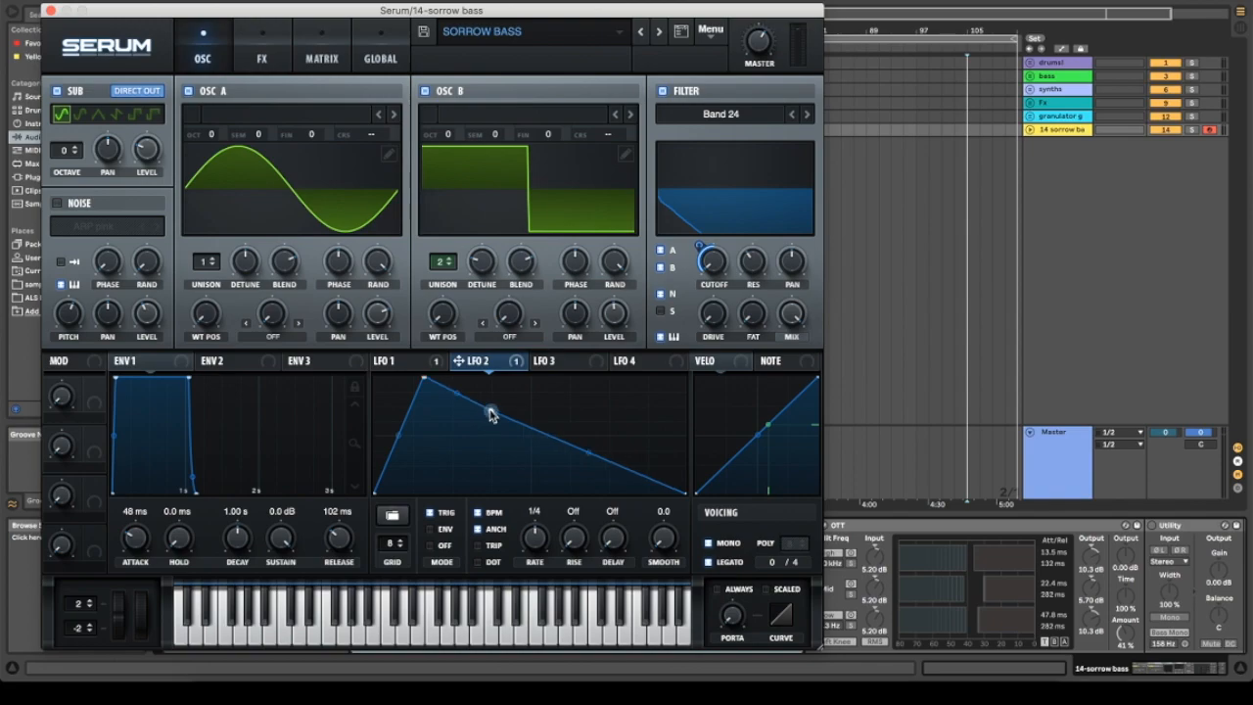
{"action": "double_click", "coordinate": [592, 405]}
{"action": "left_click_drag", "start_coordinate": [490, 411], "coordinate": [492, 476]}
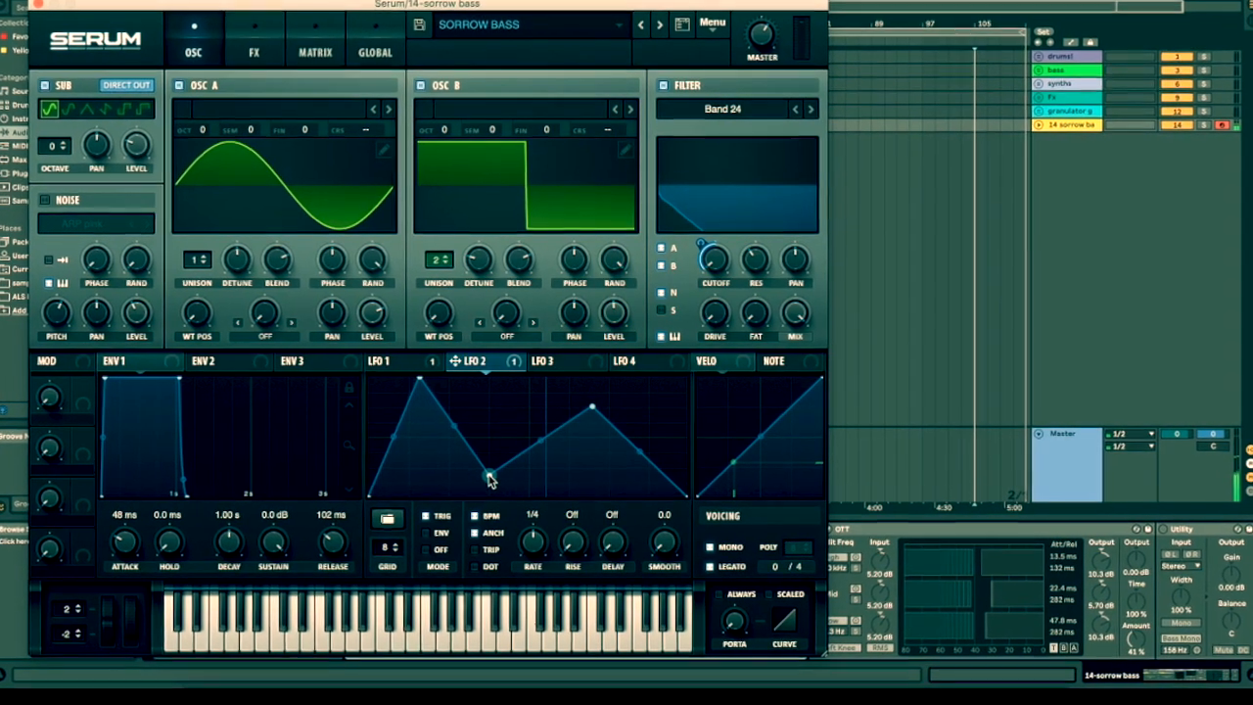
{"action": "double_click", "coordinate": [492, 476]}
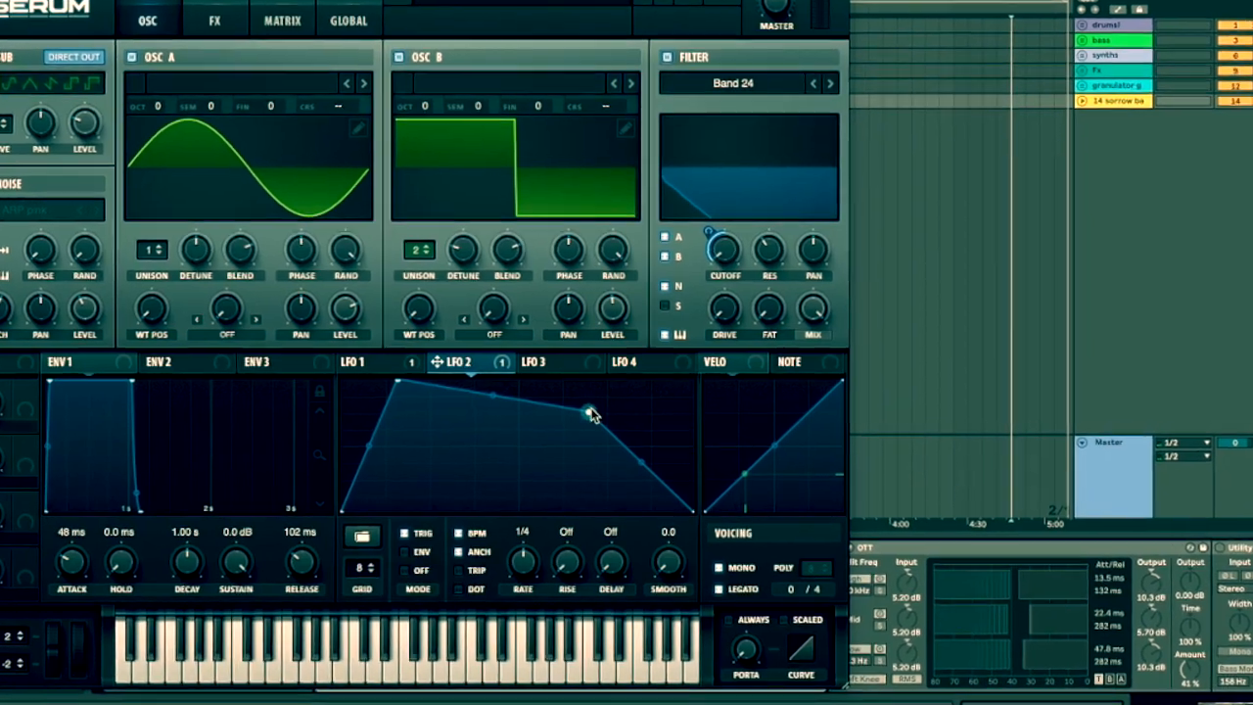
{"action": "double_click", "coordinate": [591, 414]}
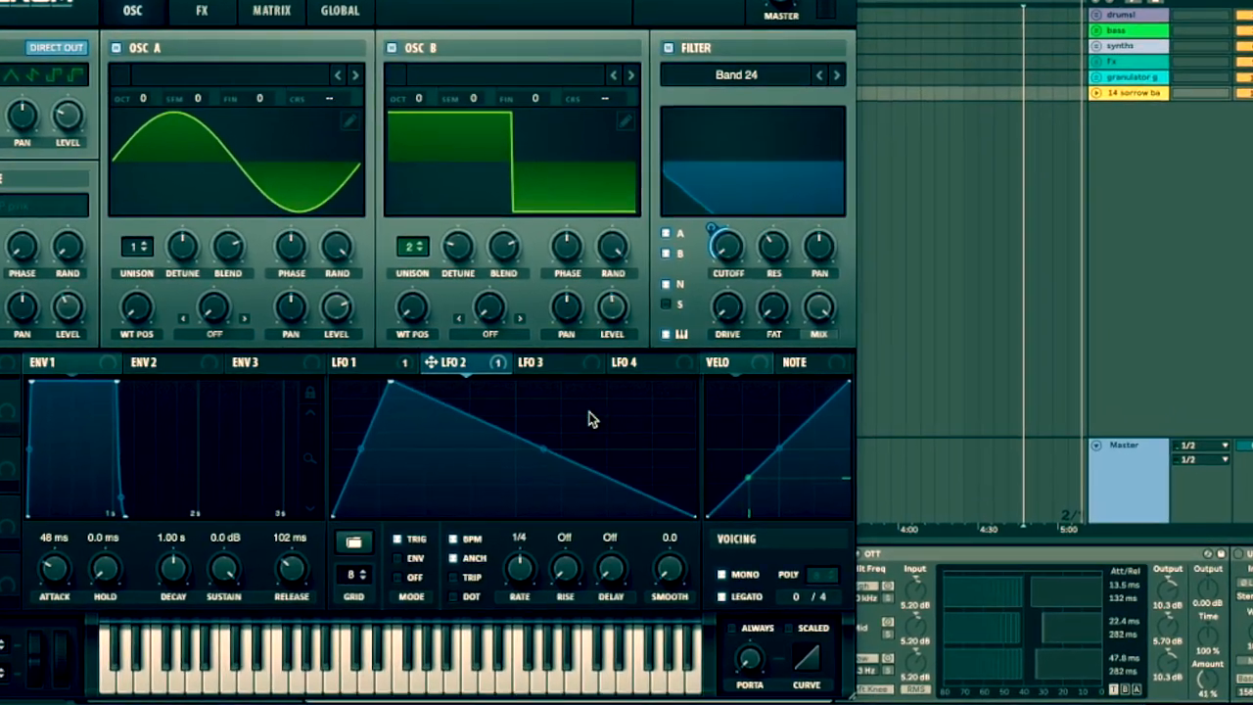
{"action": "left_click_drag", "start_coordinate": [545, 454], "coordinate": [540, 470]}
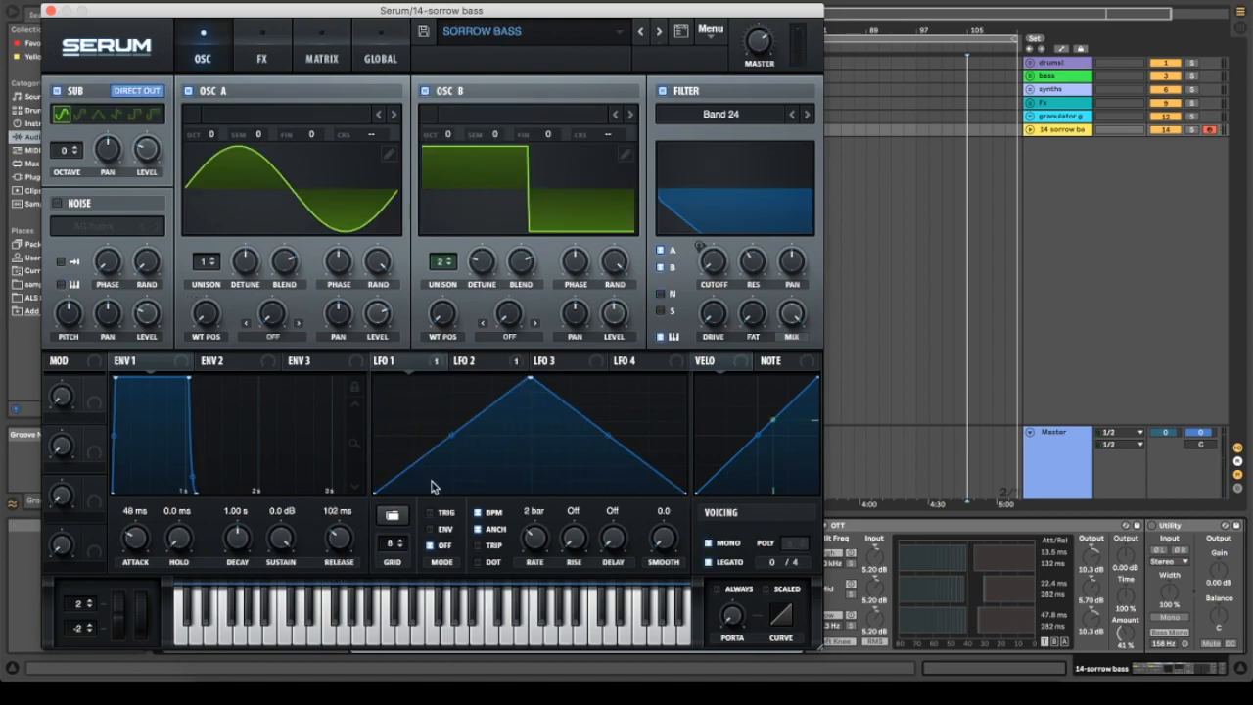
Display LFO 2 and browse the preset LFO shapes in the Misc folder without loading one
{"action": "left_click", "coordinate": [466, 360]}
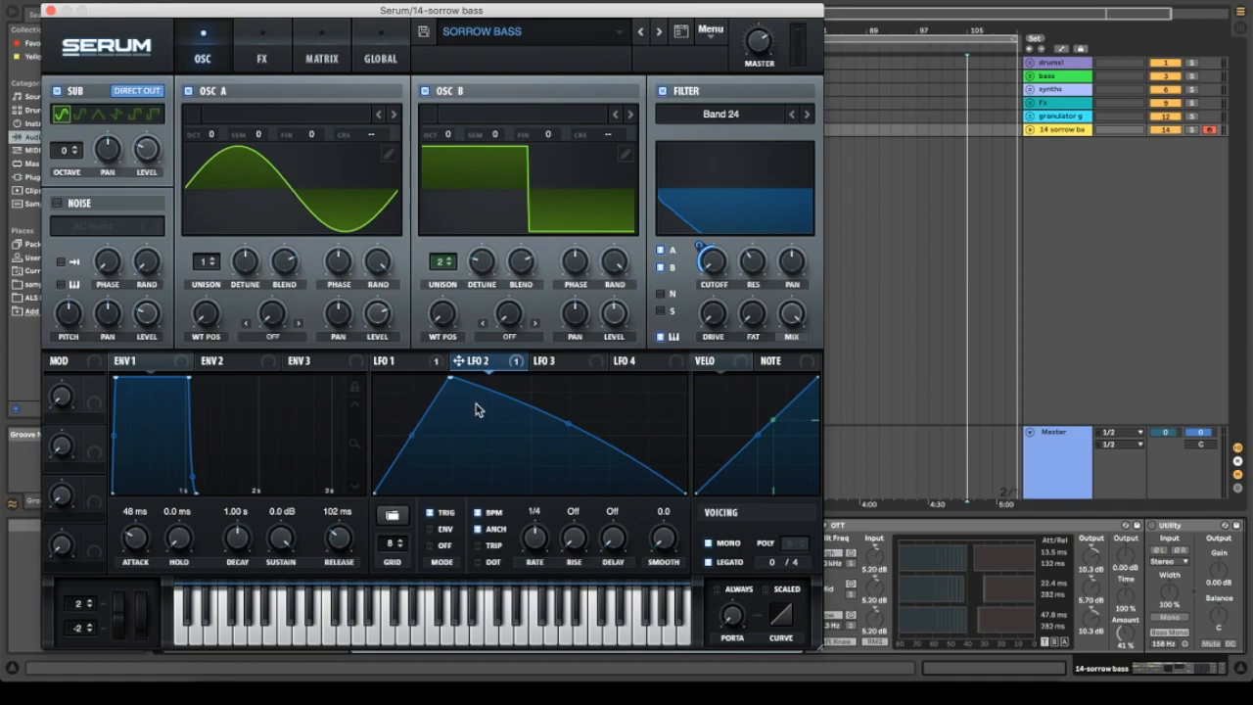
{"action": "left_click", "coordinate": [384, 525]}
{"action": "mouse_move", "coordinate": [450, 546]}
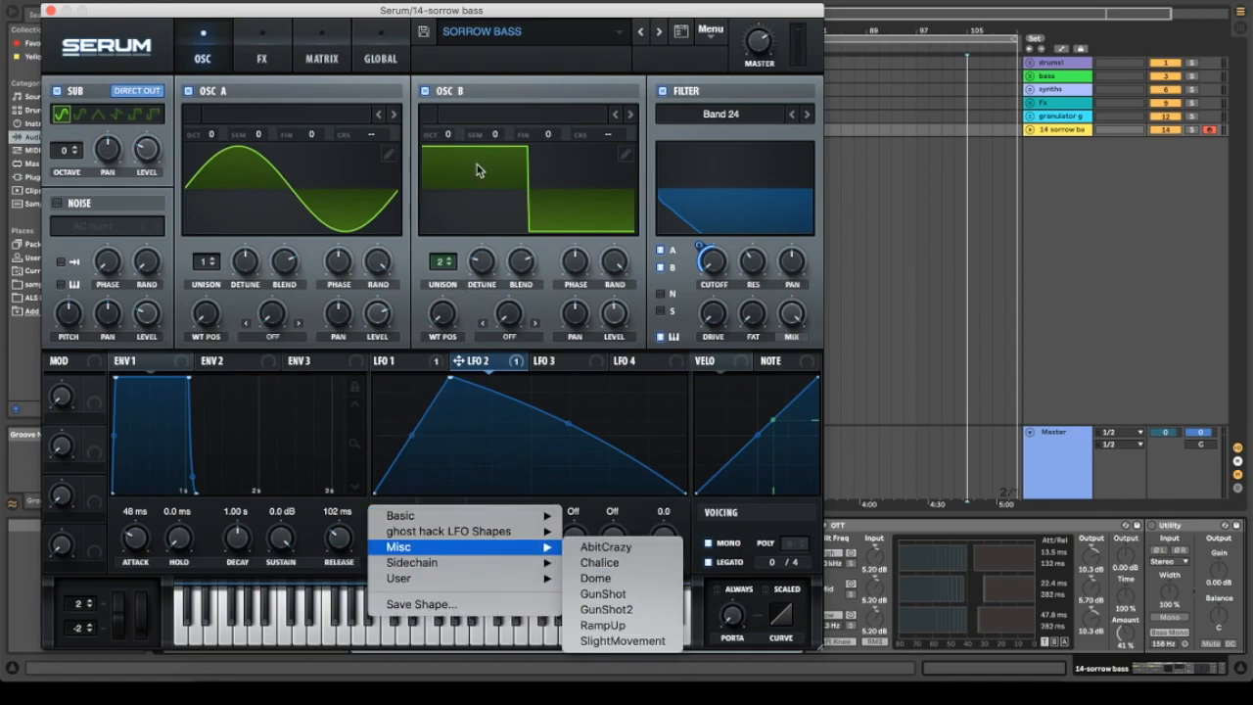
{"action": "left_click", "coordinate": [466, 90]}
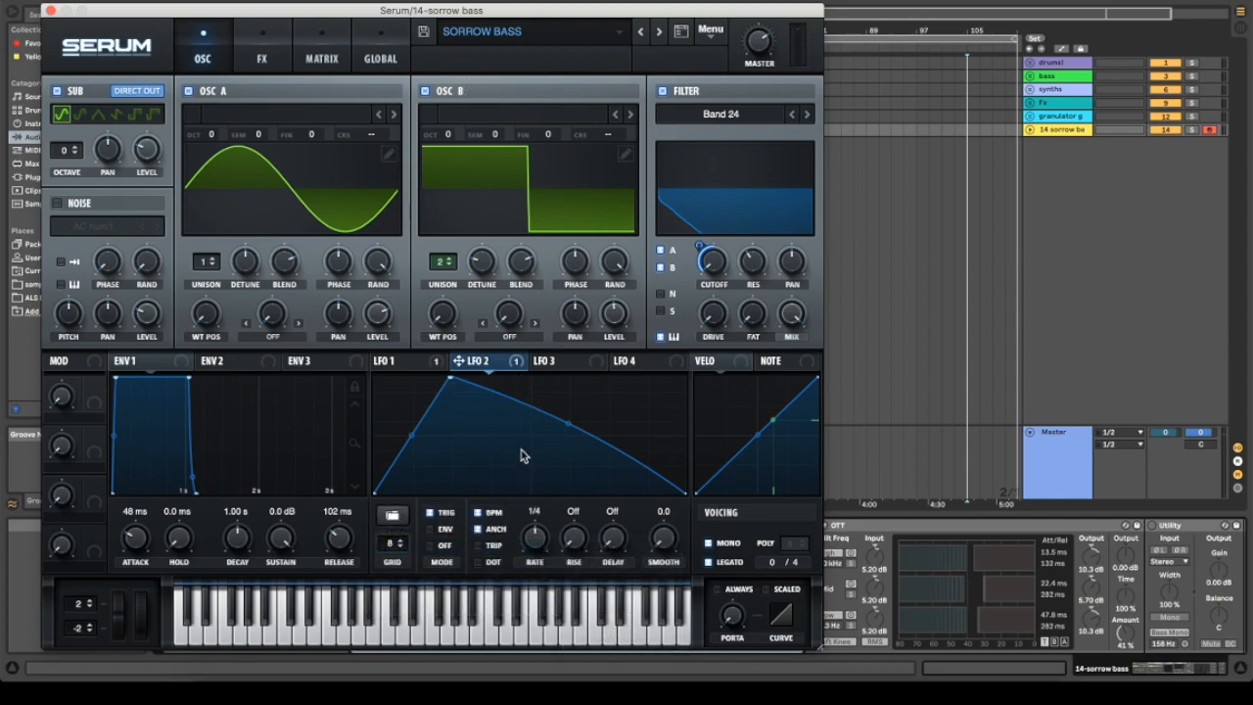
Review the Hyper, Distortion, Phaser, Chorus and Reverb settings, and LFO 1's modulation of the phaser frequency
{"action": "left_click", "coordinate": [261, 61]}
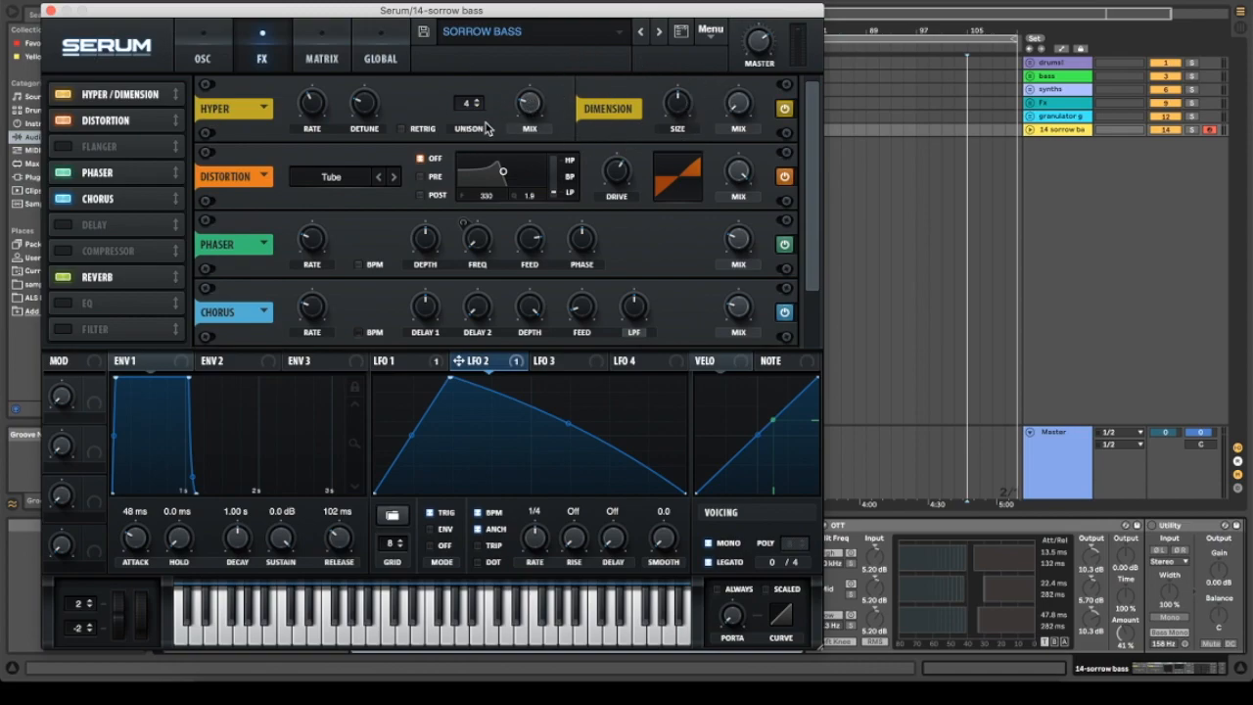
{"action": "mouse_move", "coordinate": [364, 107]}
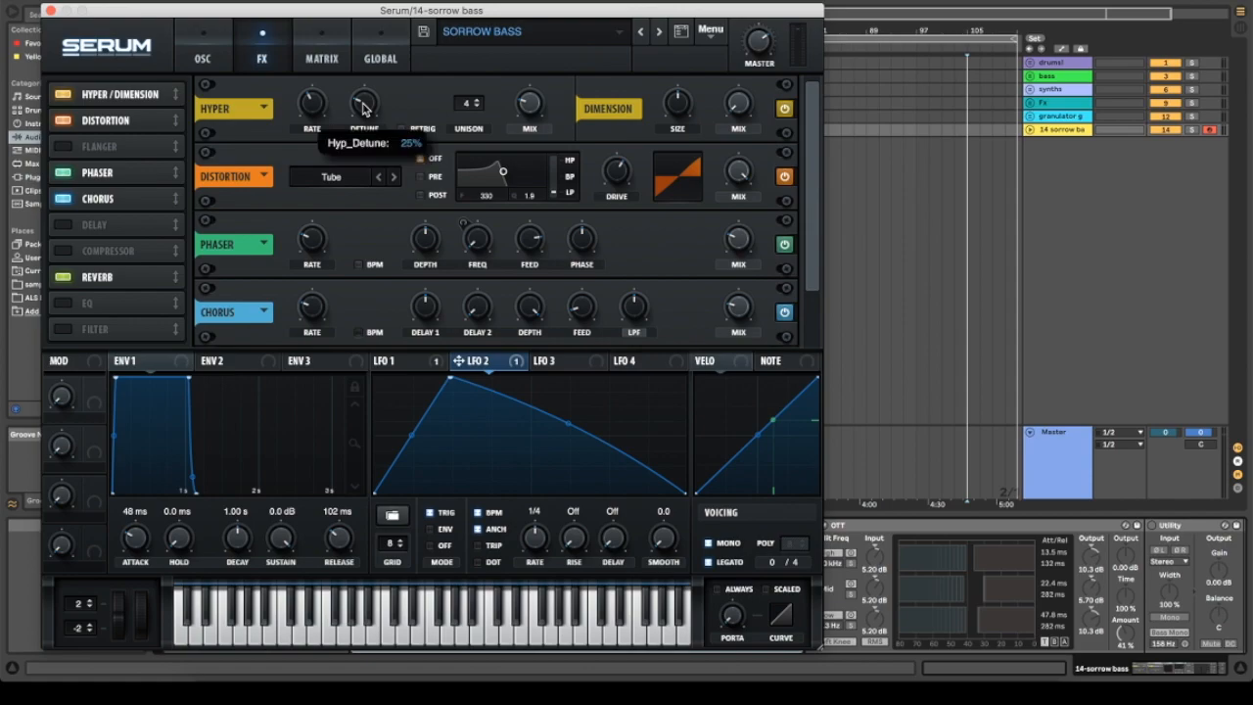
{"action": "mouse_move", "coordinate": [311, 107]}
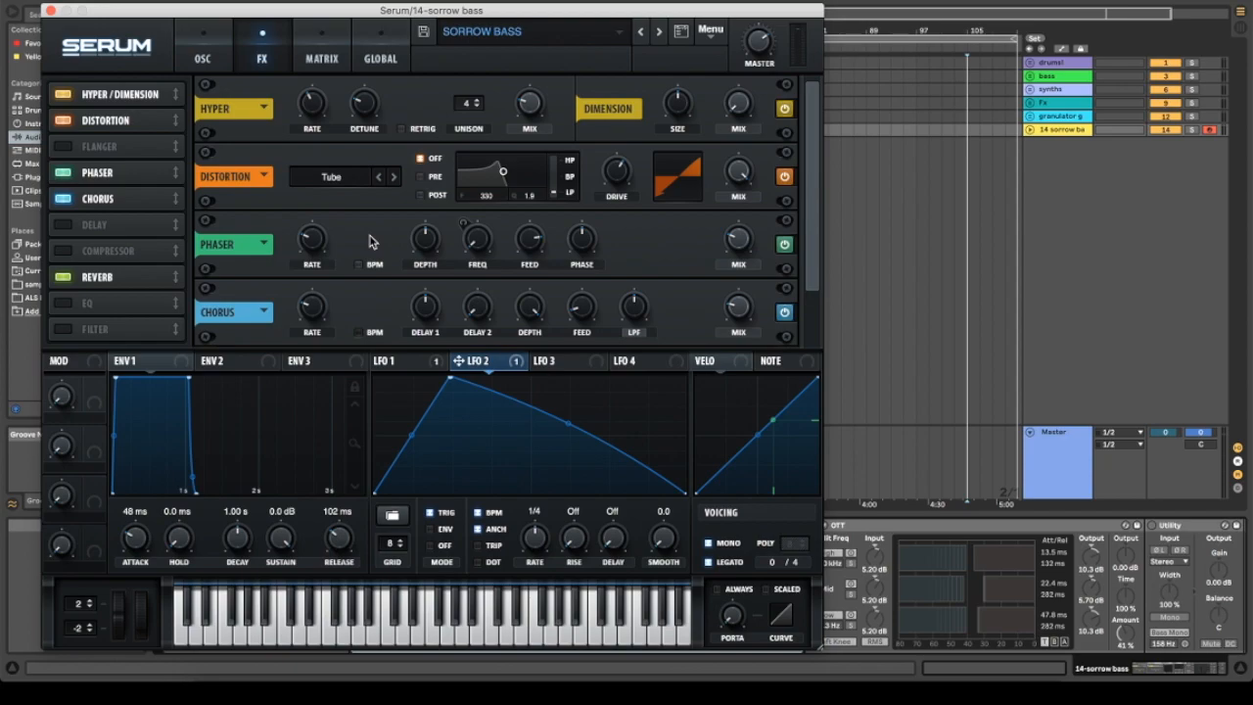
{"action": "scroll", "coordinate": [470, 177], "scroll_direction": "down", "scroll_amount": 1}
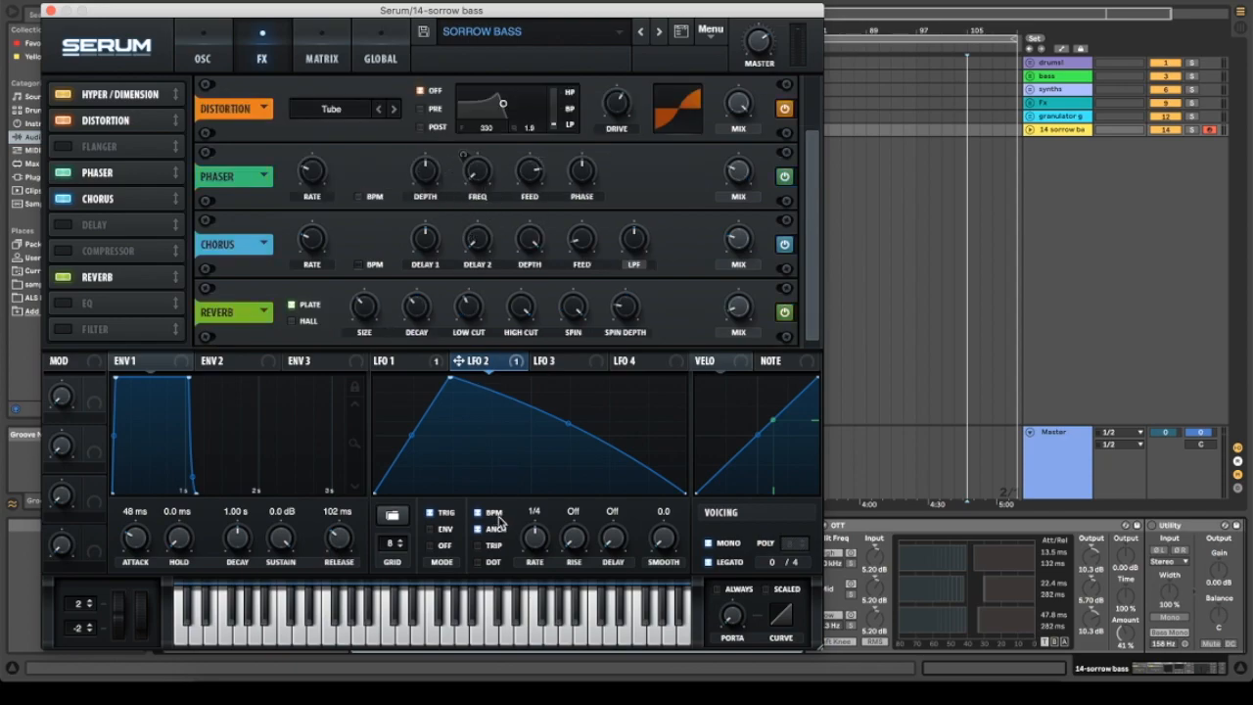
{"action": "left_click", "coordinate": [409, 364]}
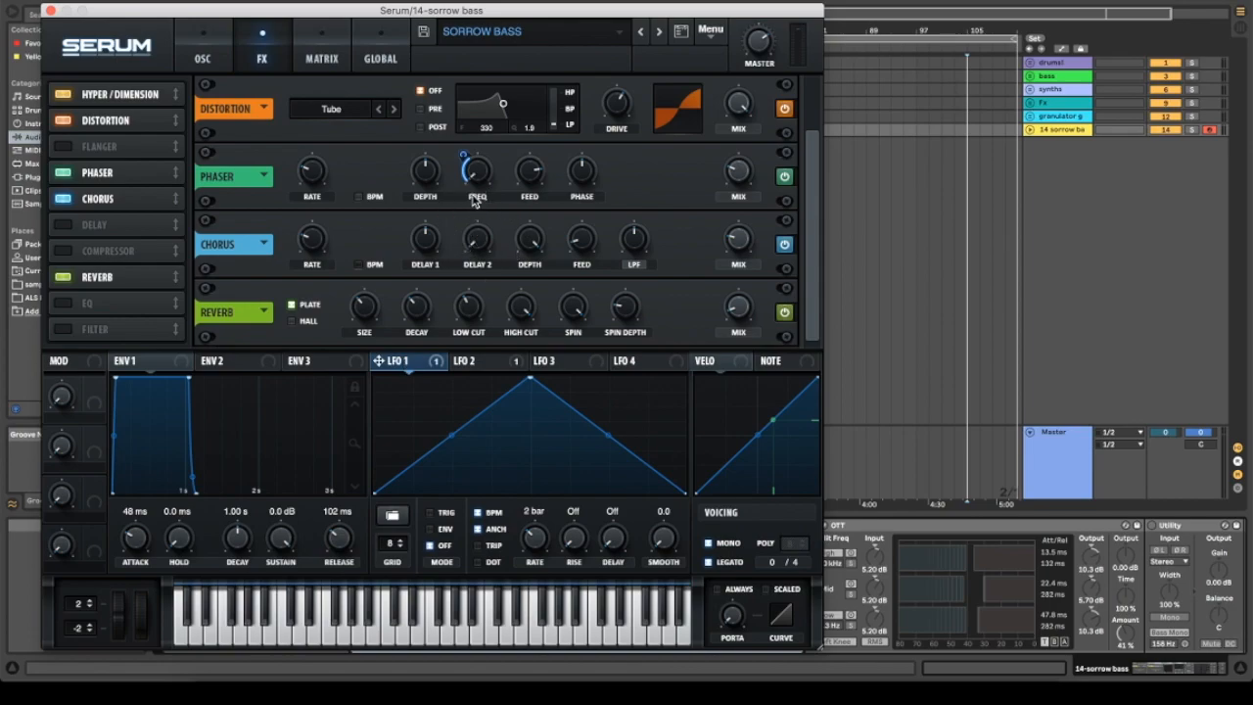
Compare the oscillator and filter page with the effects rack, checking the phaser and chorus settings
{"action": "left_click", "coordinate": [203, 49]}
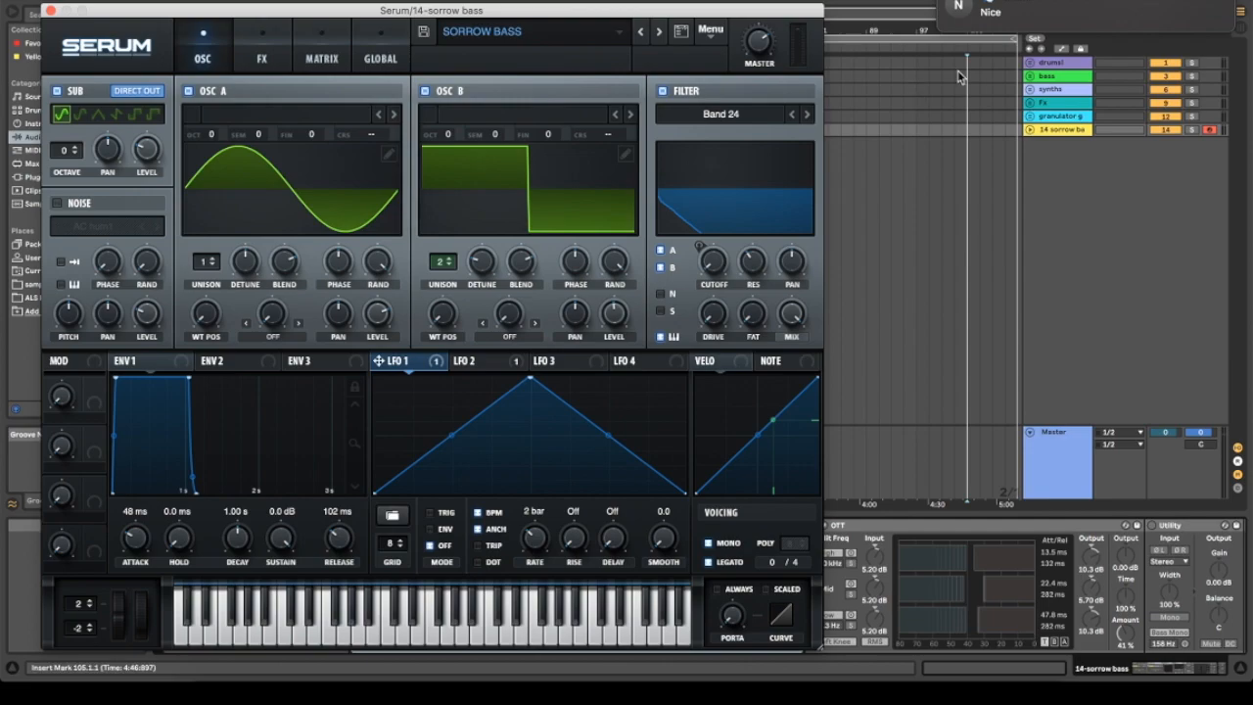
{"action": "left_click", "coordinate": [264, 49]}
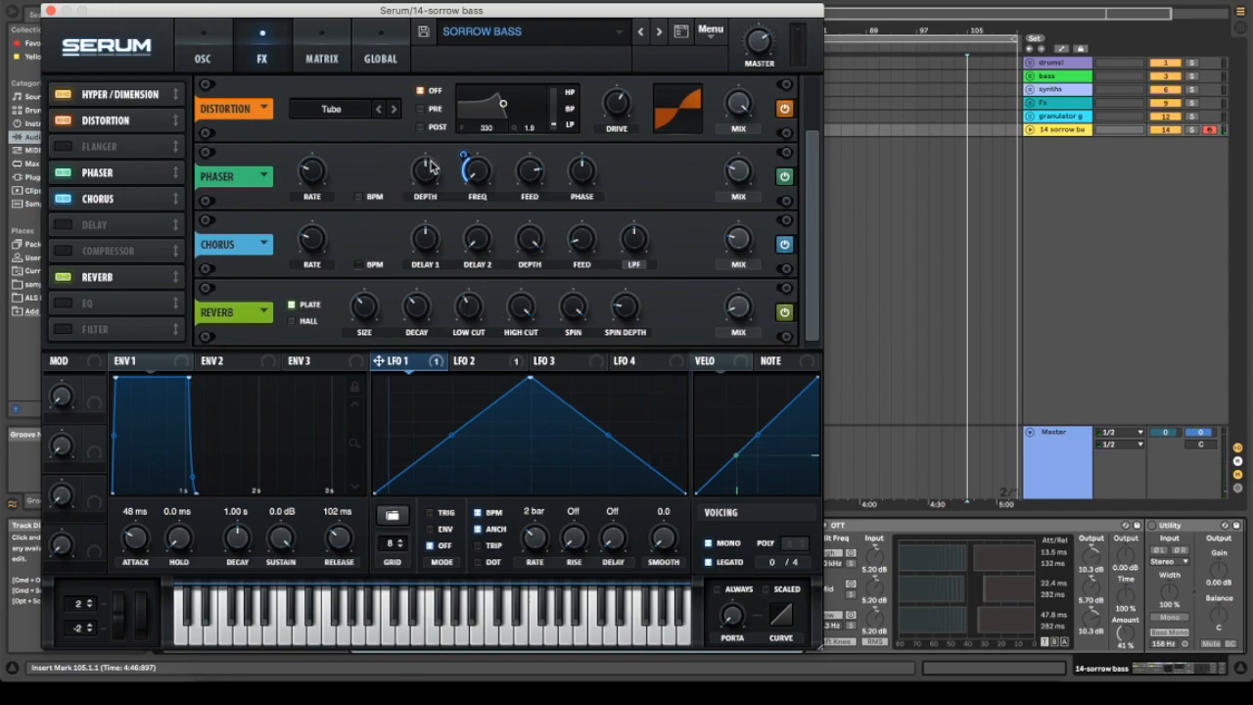
{"action": "left_click", "coordinate": [202, 46]}
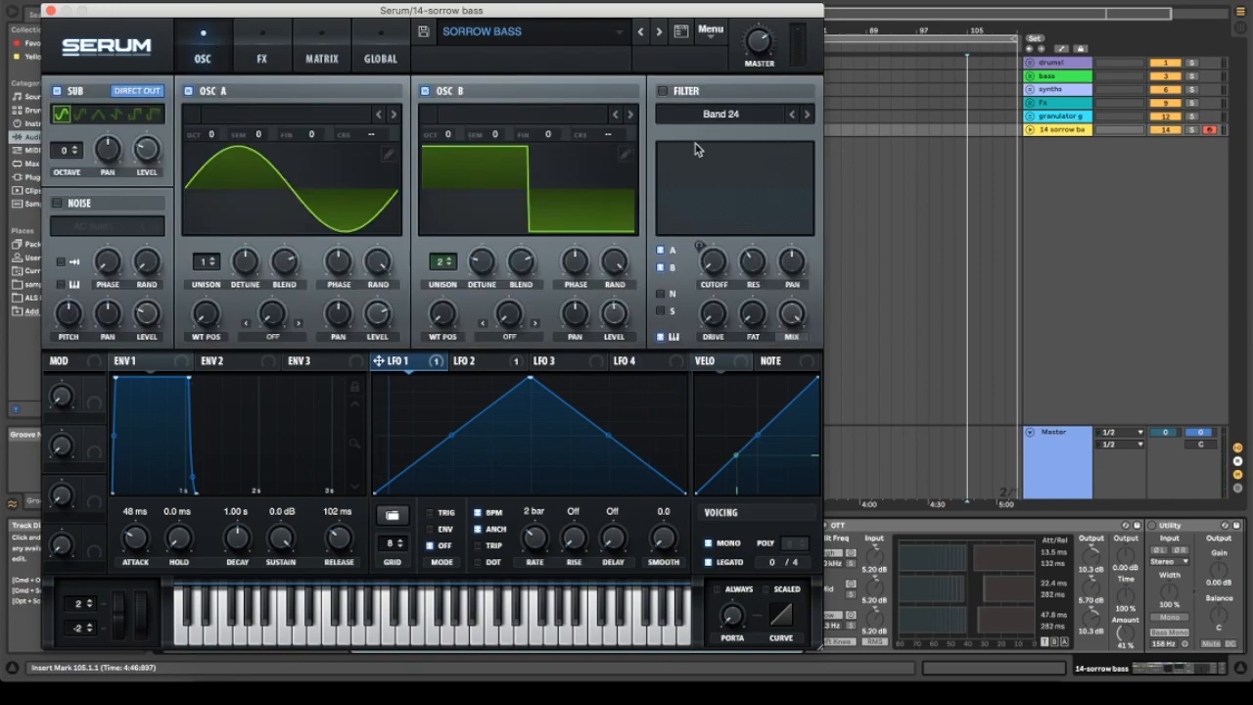
{"action": "left_click", "coordinate": [266, 56]}
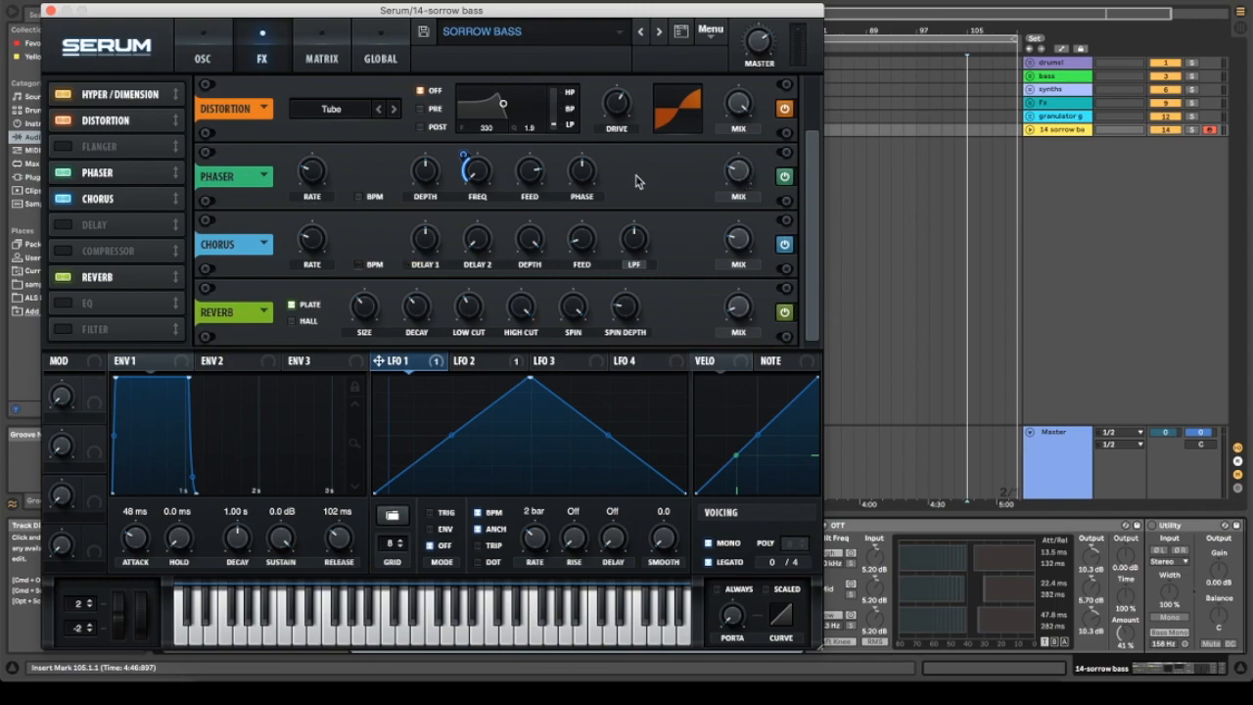
{"action": "mouse_move", "coordinate": [318, 239]}
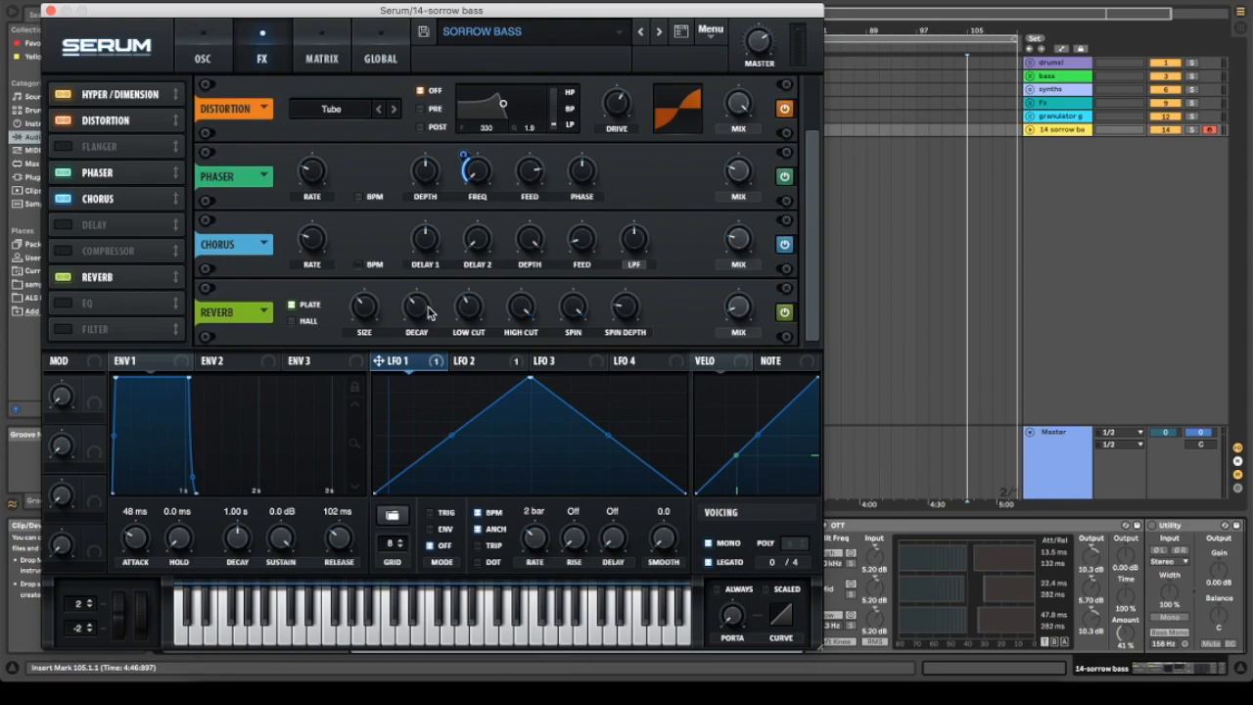
Check Envelope 1 and the oscillator page, and close the Serum window
{"action": "left_click", "coordinate": [161, 361]}
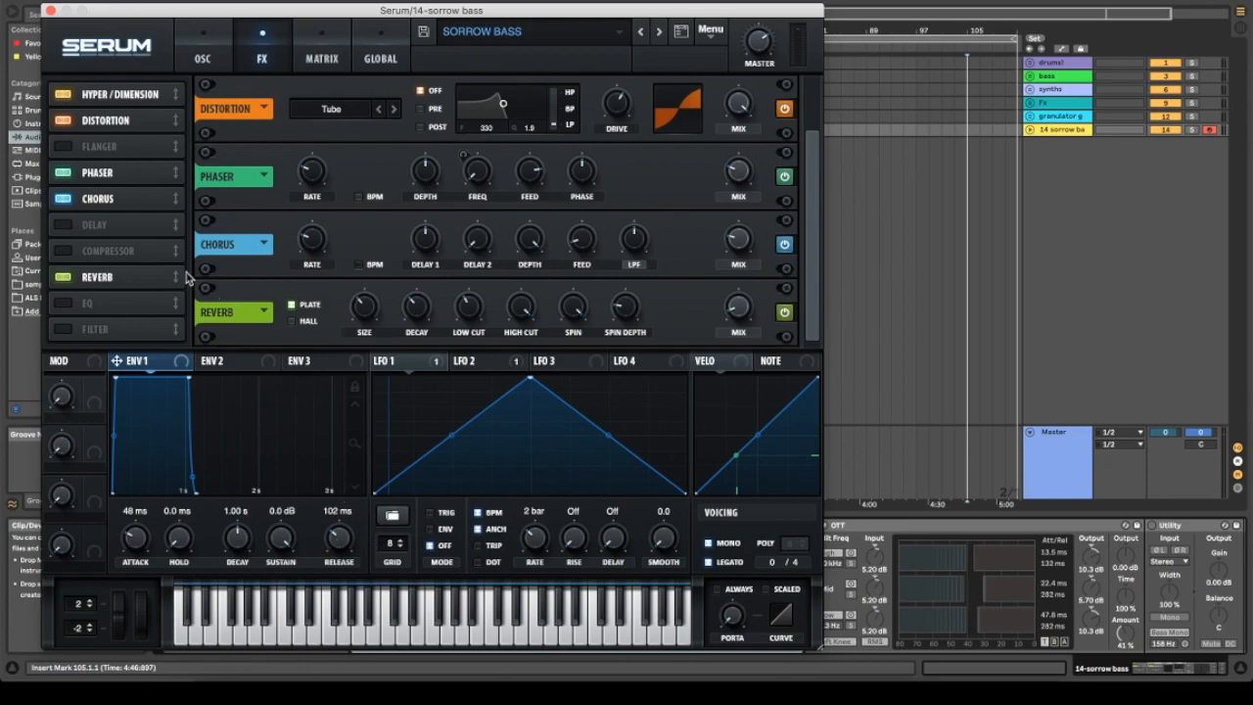
{"action": "left_click", "coordinate": [186, 51]}
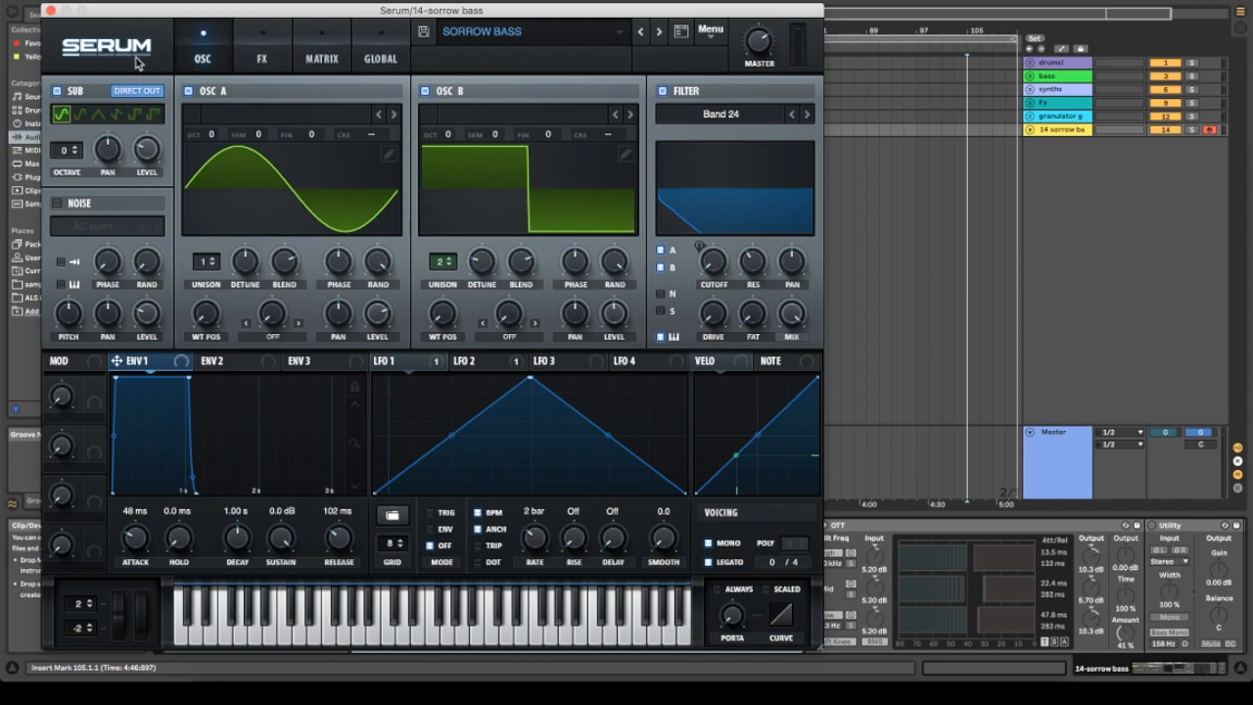
{"action": "left_click", "coordinate": [51, 10]}
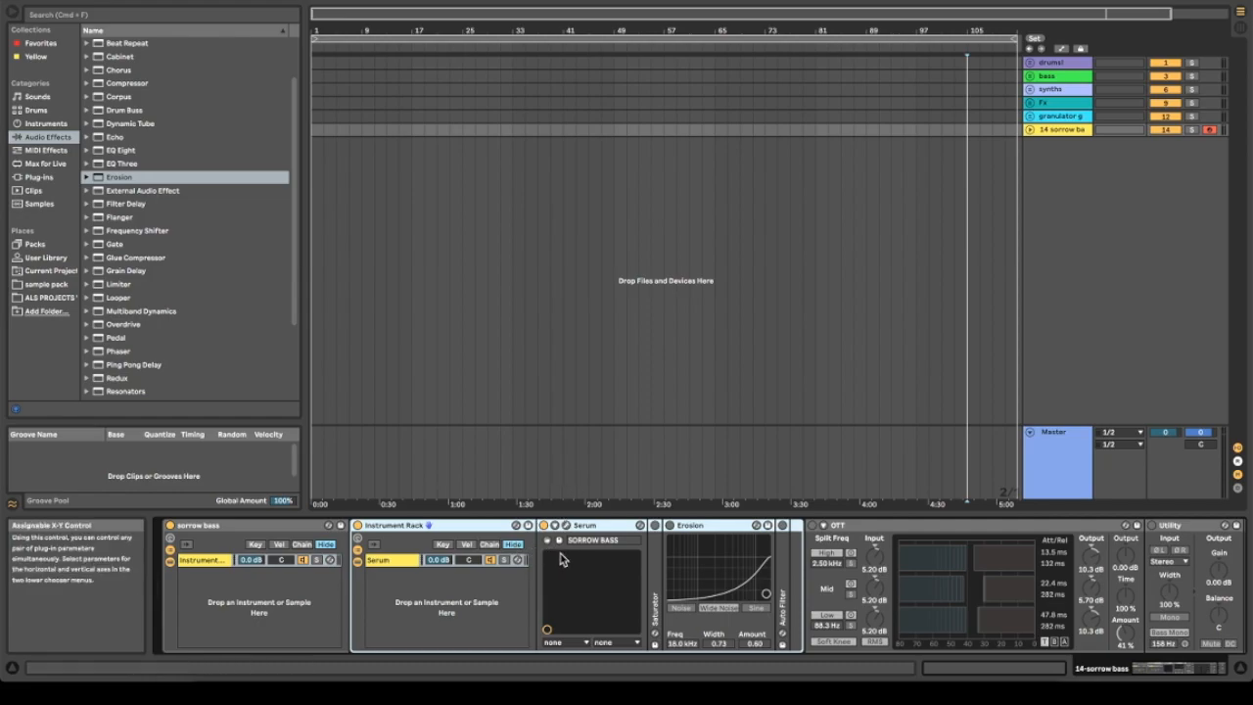
Inspect the Saturator's settings and fold it again, and switch on Erosion with its Amount set to 34.3
{"action": "double_click", "coordinate": [654, 602]}
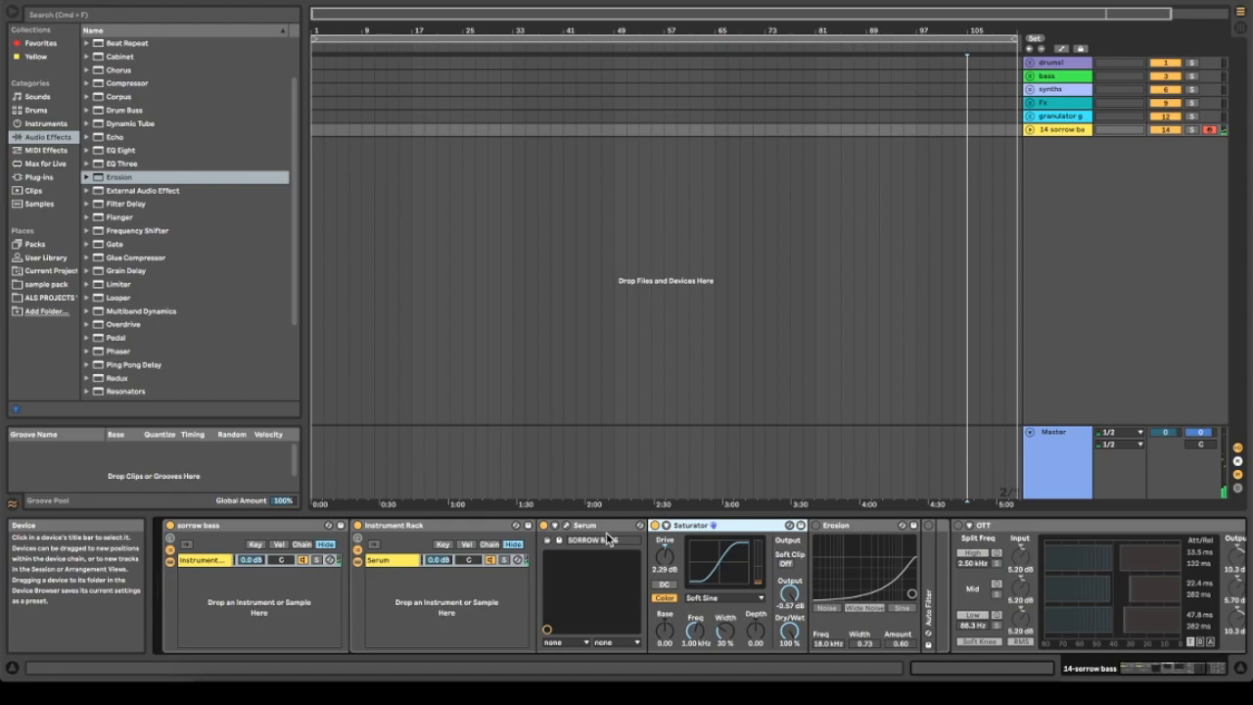
{"action": "double_click", "coordinate": [731, 527]}
{"action": "left_click", "coordinate": [673, 543]}
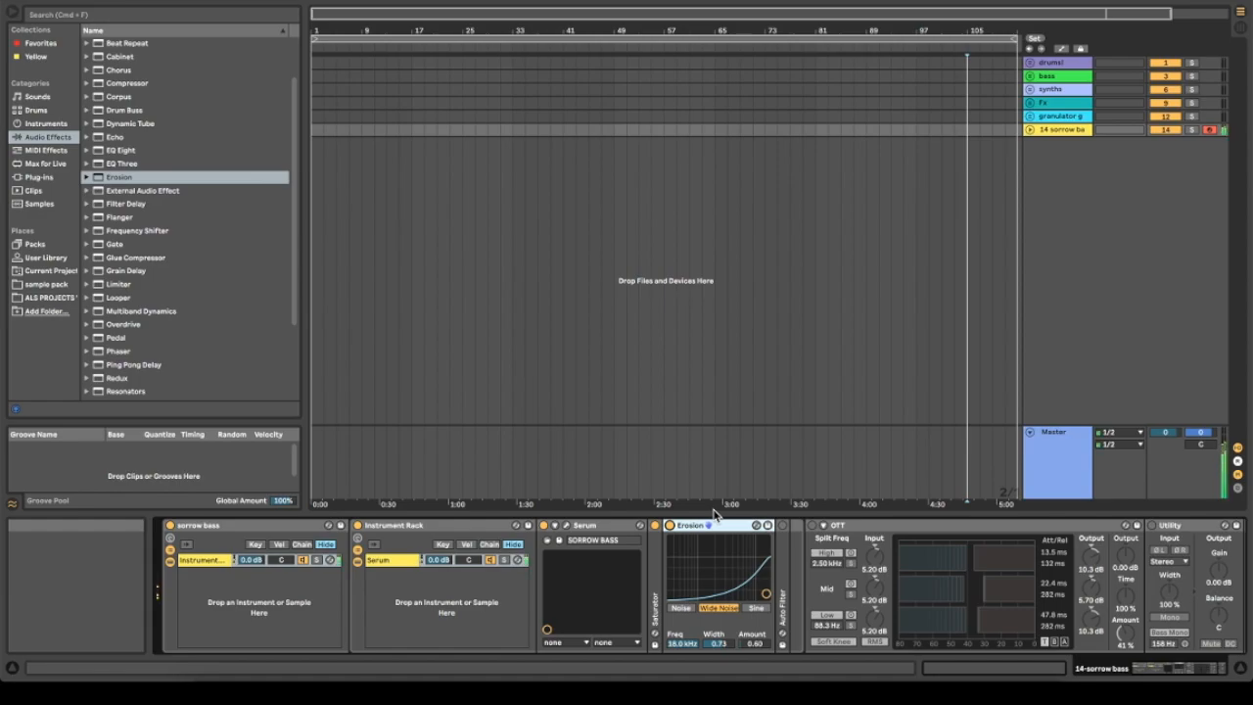
{"action": "left_click_drag", "start_coordinate": [755, 644], "coordinate": [759, 646]}
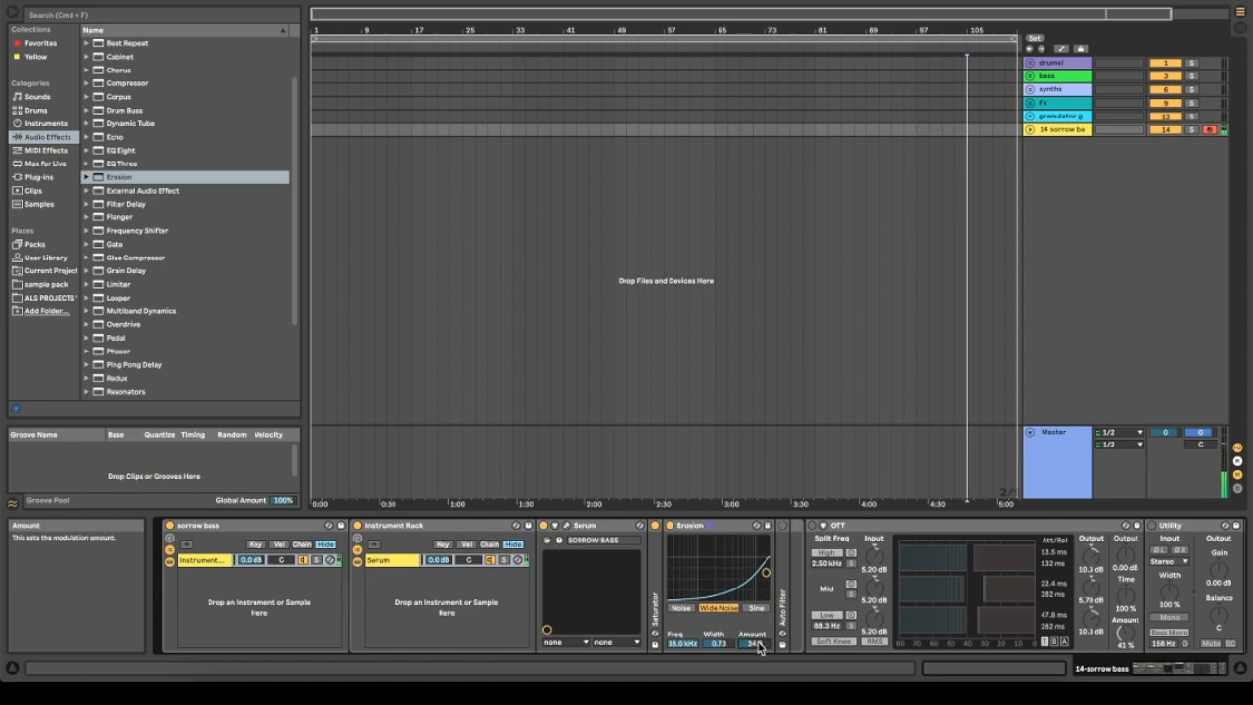
Unfold the active Auto Filter and set its resonance to 18% and its cutoff frequency to about 550 Hz
{"action": "scroll", "coordinate": [662, 599], "scroll_direction": "right", "scroll_amount": 2}
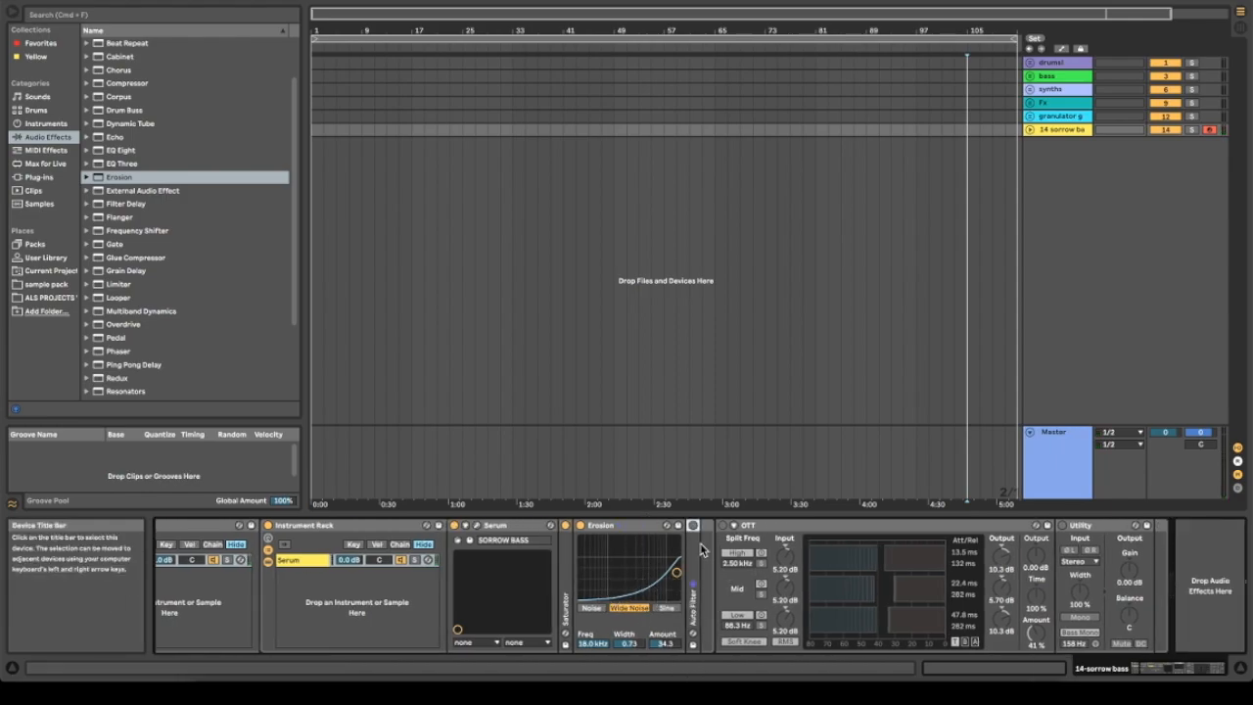
{"action": "double_click", "coordinate": [698, 550]}
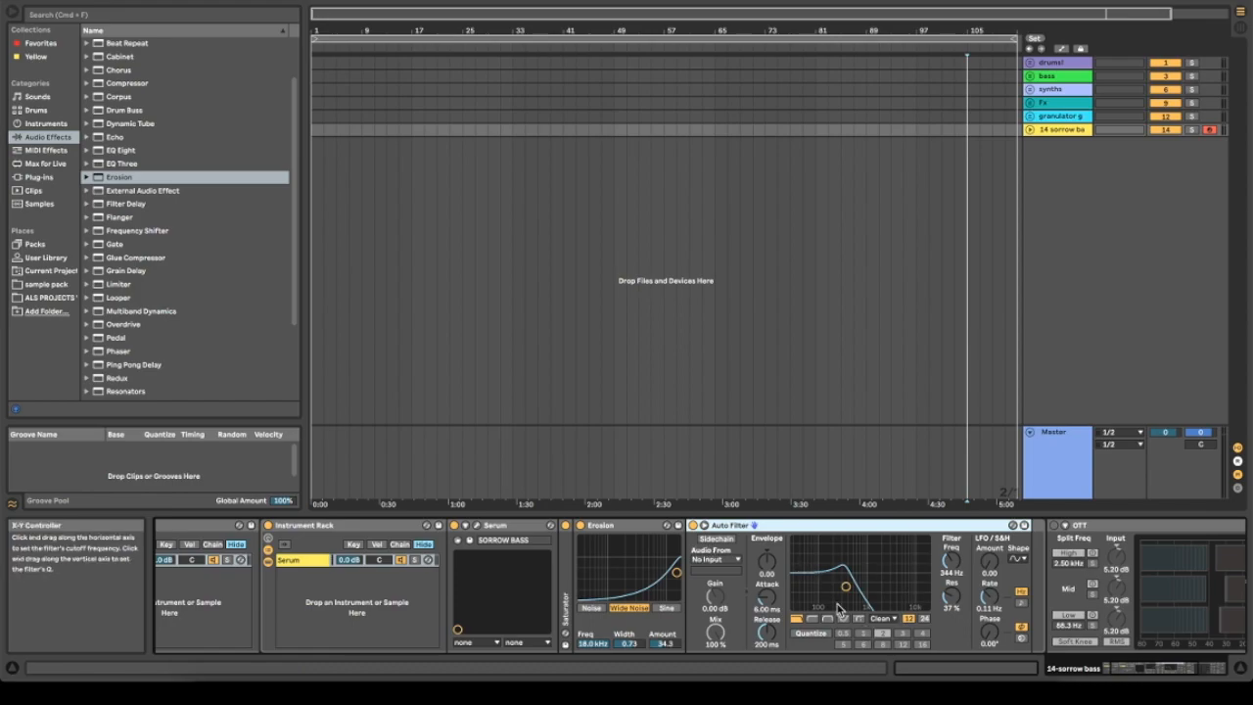
{"action": "scroll", "coordinate": [766, 555], "scroll_direction": "right", "scroll_amount": 6}
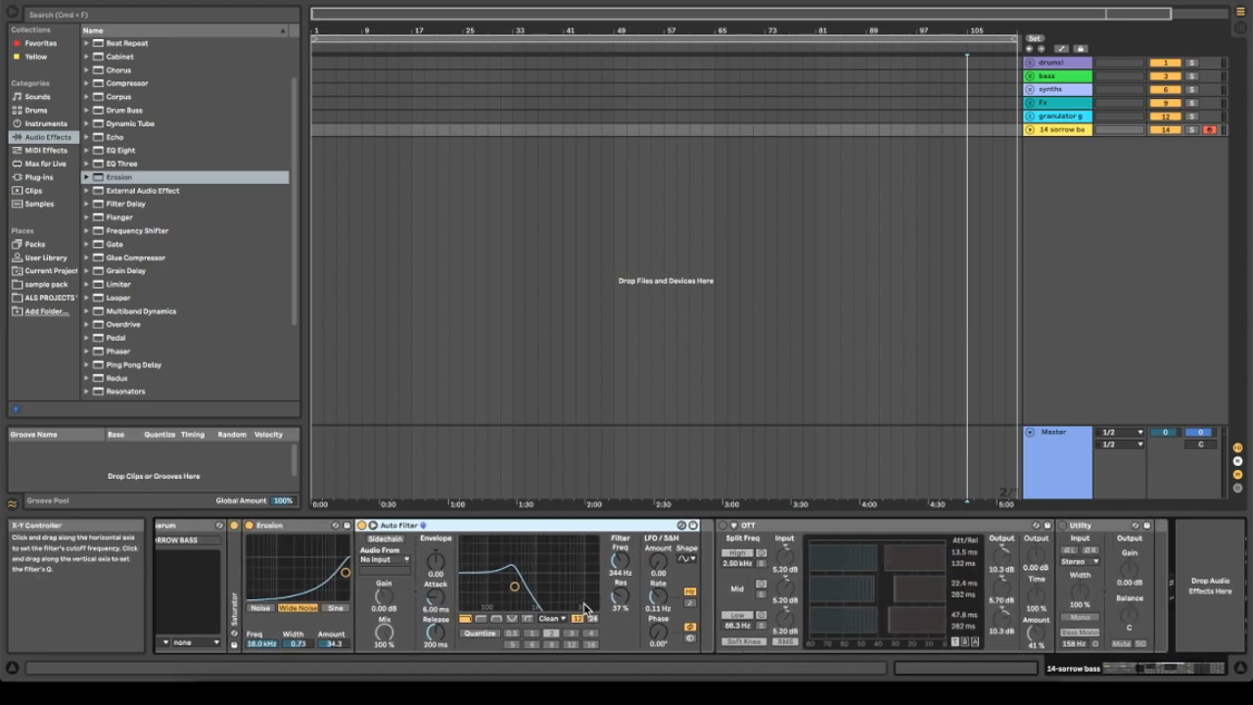
{"action": "left_click_drag", "start_coordinate": [616, 583], "coordinate": [618, 599]}
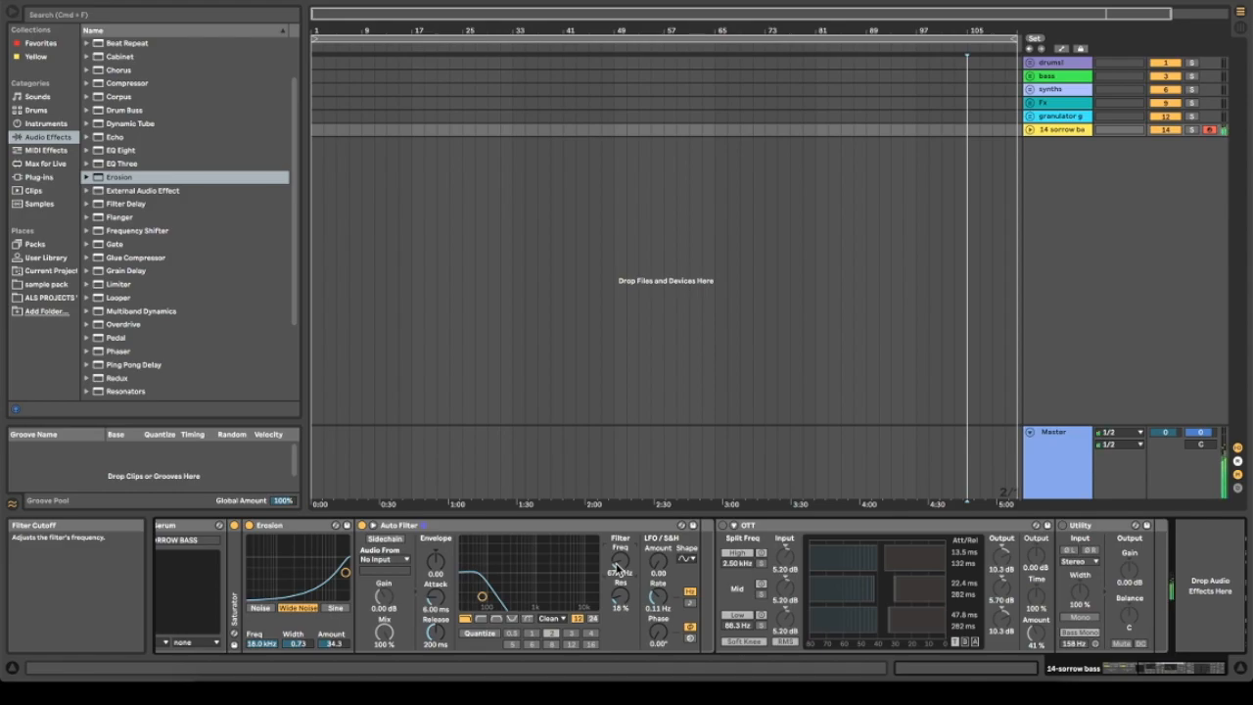
{"action": "left_click_drag", "start_coordinate": [617, 566], "coordinate": [618, 549]}
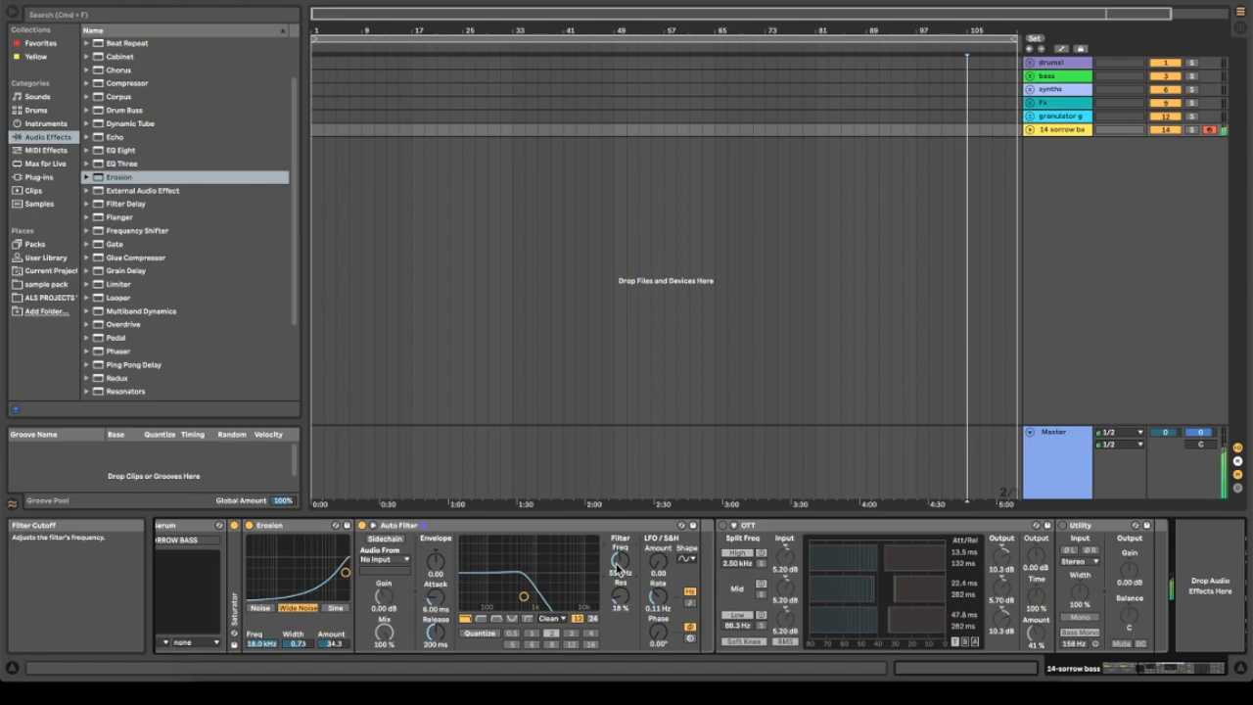
Set the Auto Filter's resonance to 30% and its LFO to an amount of 30.0 with a tempo-synced rate of 1/4
{"action": "left_click_drag", "start_coordinate": [622, 604], "coordinate": [659, 568]}
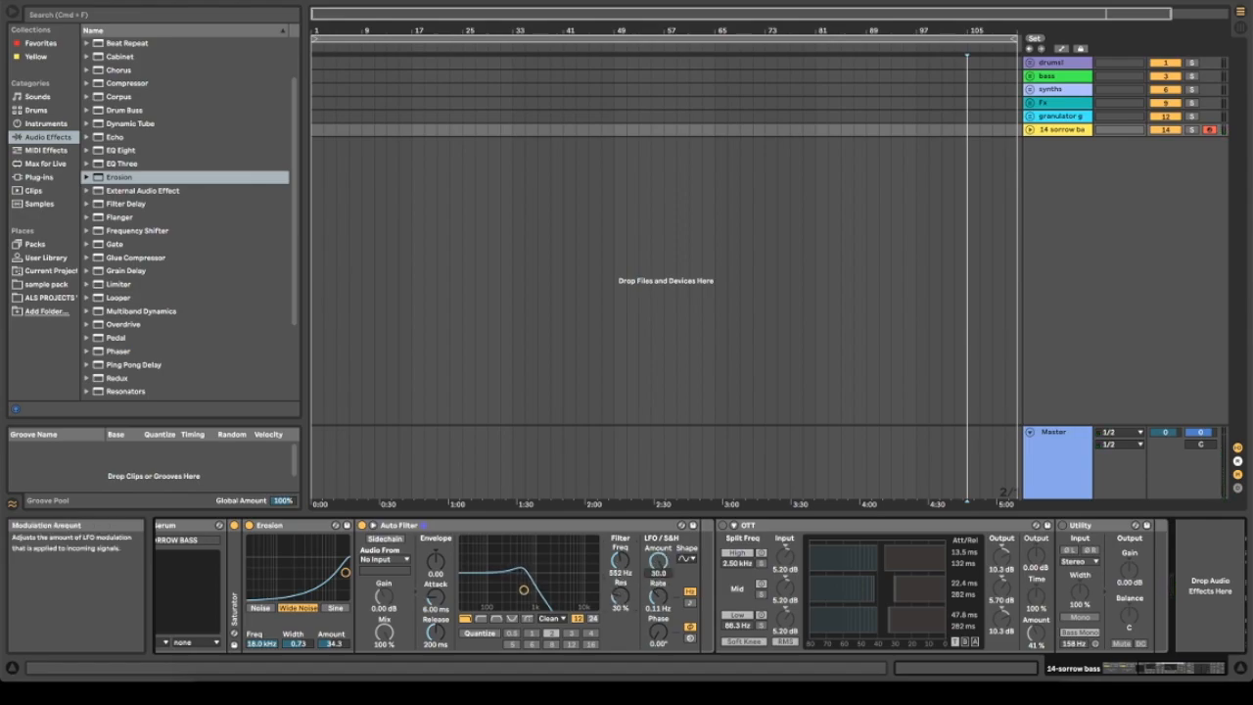
{"action": "left_click", "coordinate": [689, 602]}
{"action": "left_click_drag", "start_coordinate": [657, 594], "coordinate": [656, 580]}
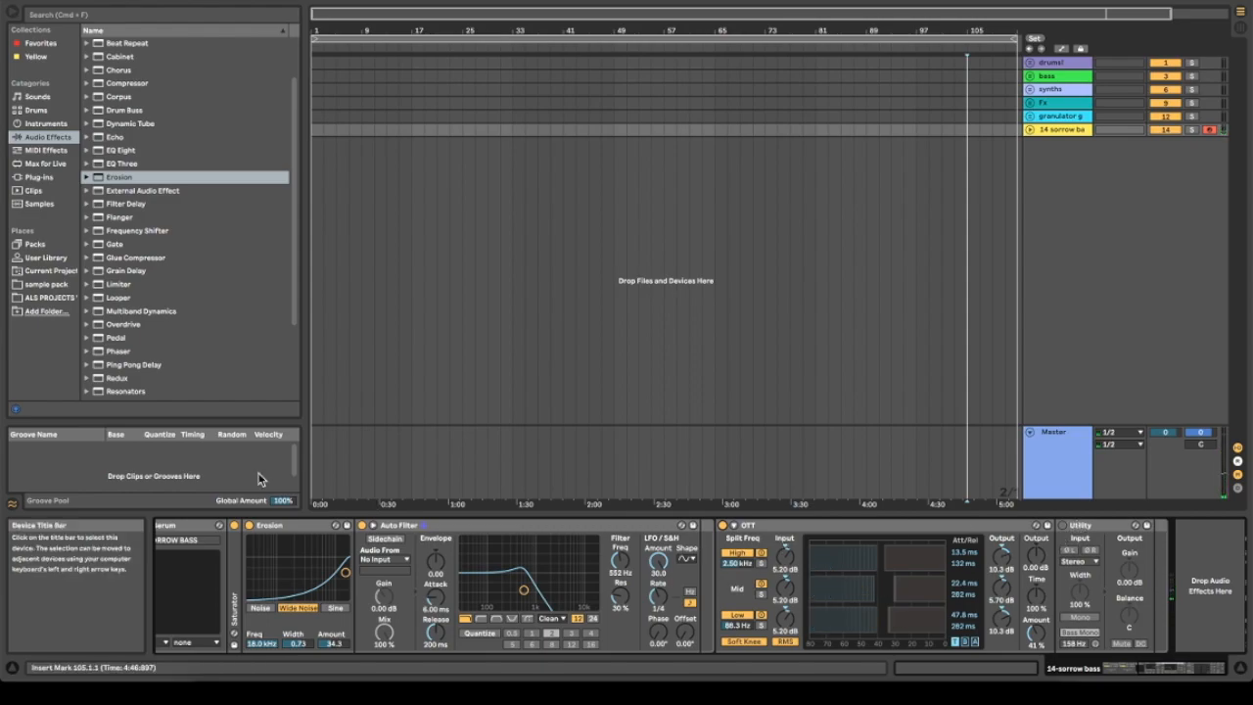
Bypass the Auto Filter and Erosion, and switch on the Utility at the end of the chain
{"action": "left_click", "coordinate": [356, 528]}
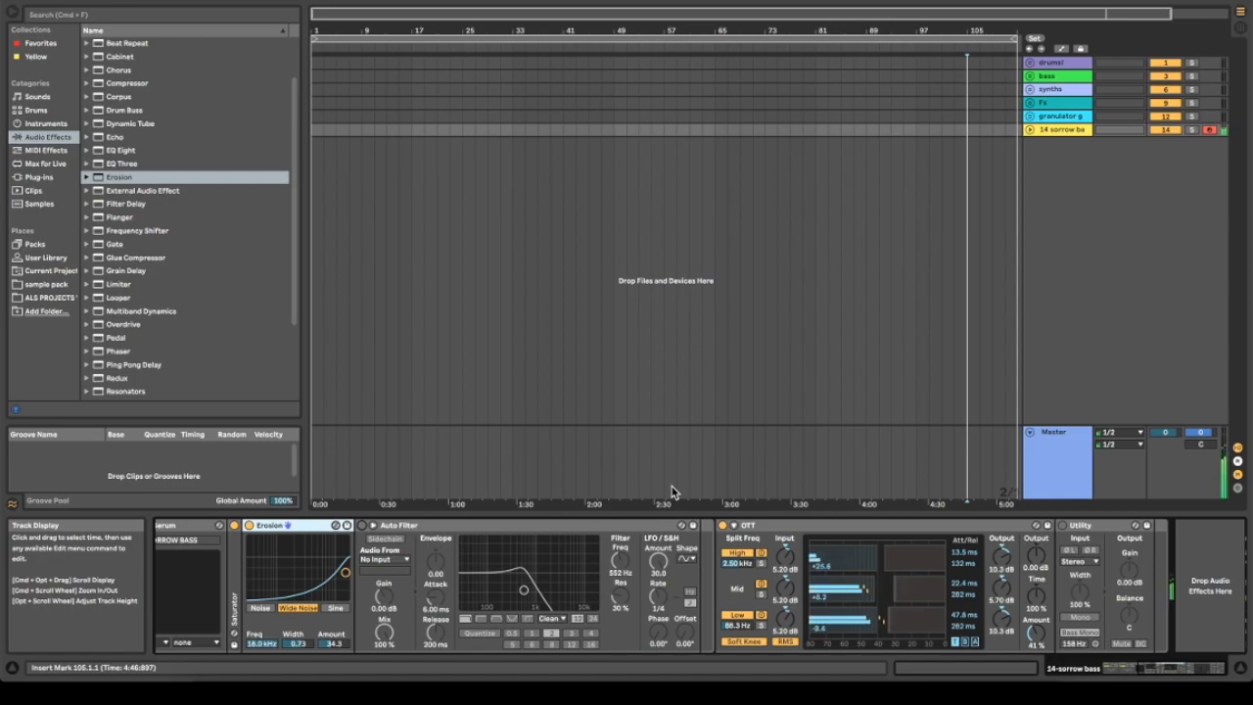
{"action": "left_click", "coordinate": [248, 525]}
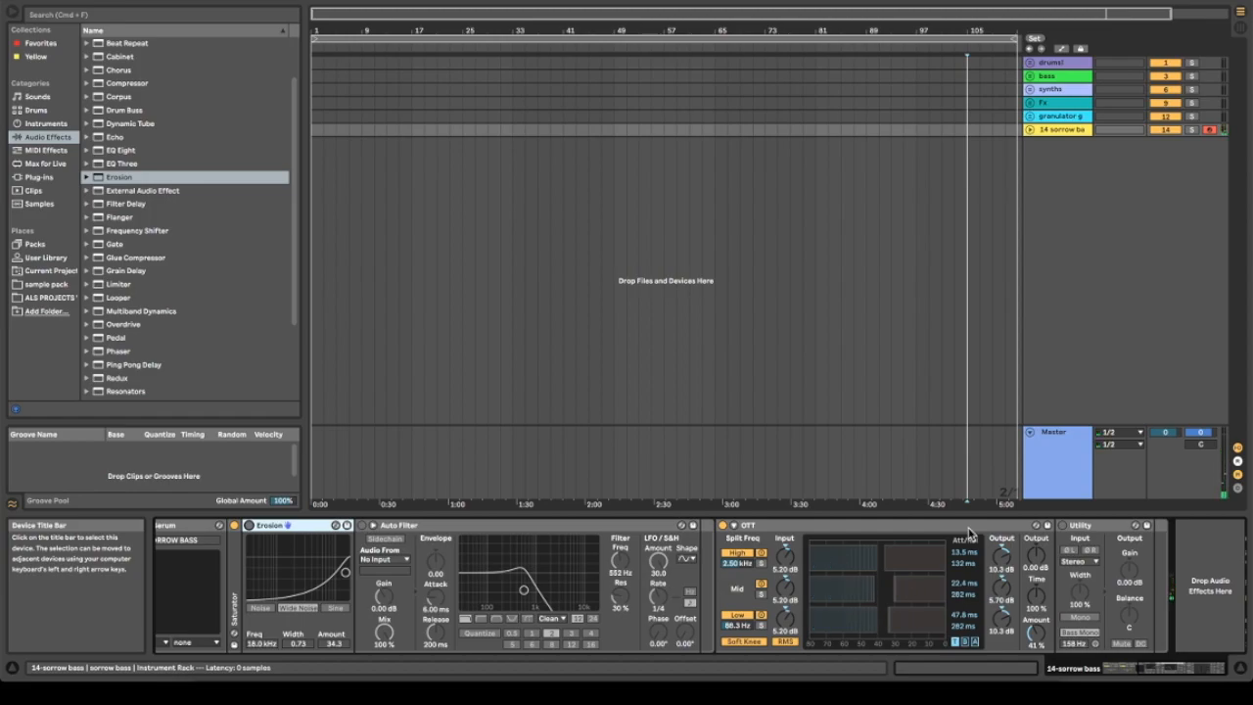
{"action": "left_click", "coordinate": [1065, 529]}
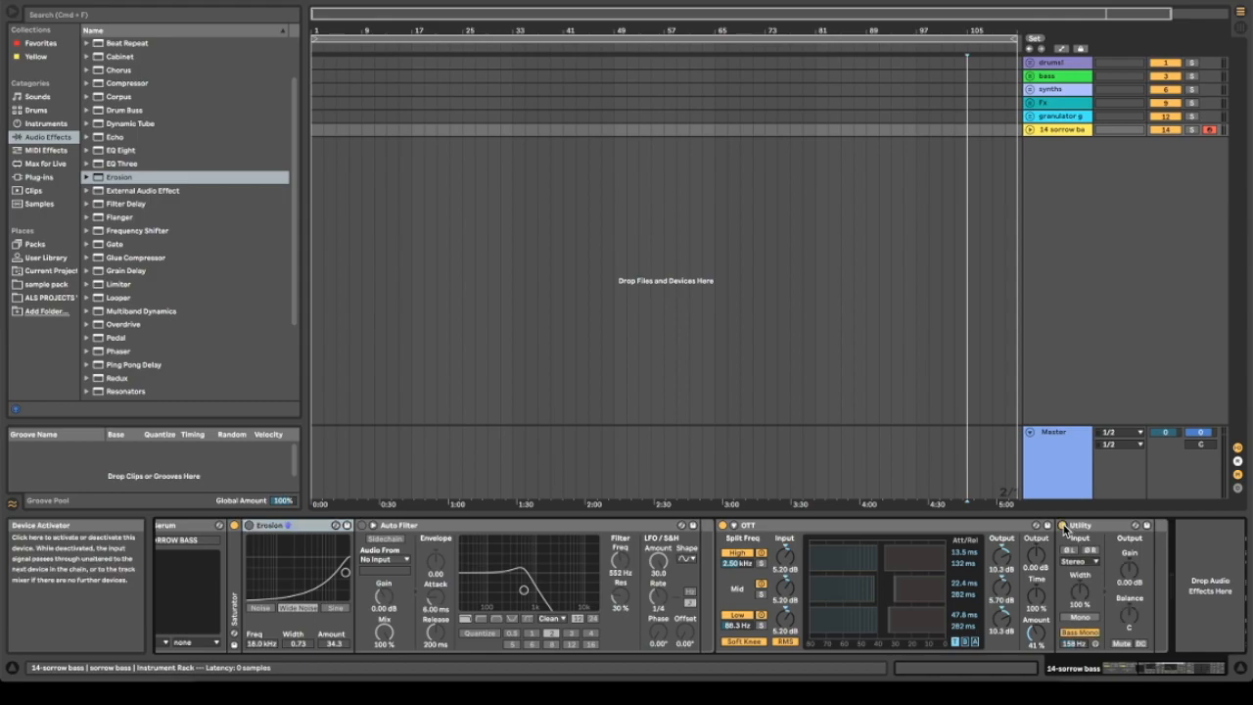
{"action": "left_click", "coordinate": [1069, 527]}
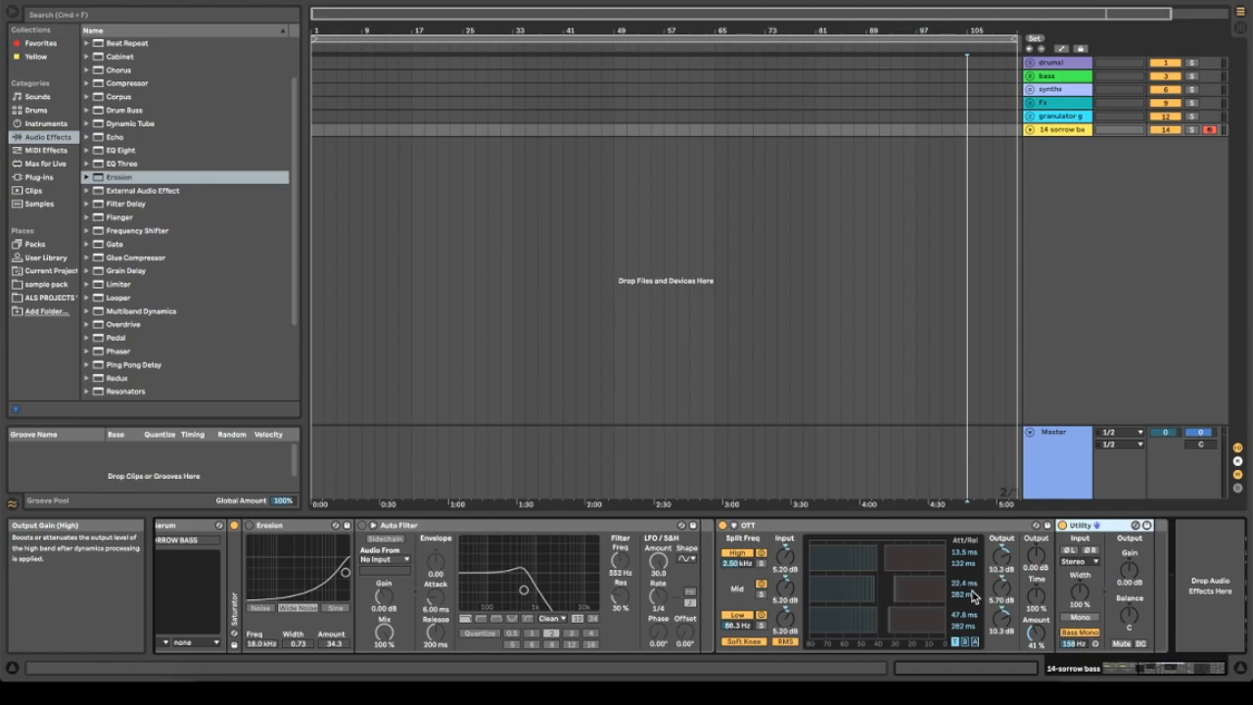
Reopen Serum to check the sorrow bass oscillator and filter page, and close its window again
{"action": "scroll", "coordinate": [452, 597], "scroll_direction": "left", "scroll_amount": 5}
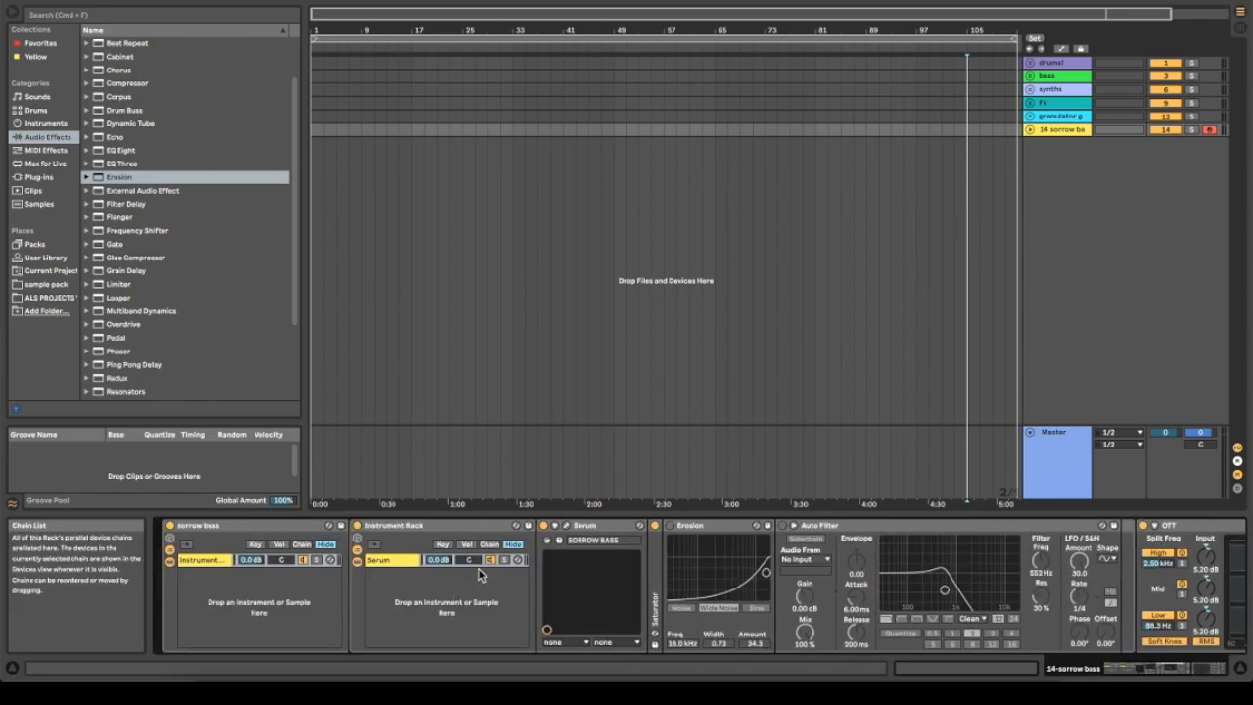
{"action": "left_click", "coordinate": [565, 525]}
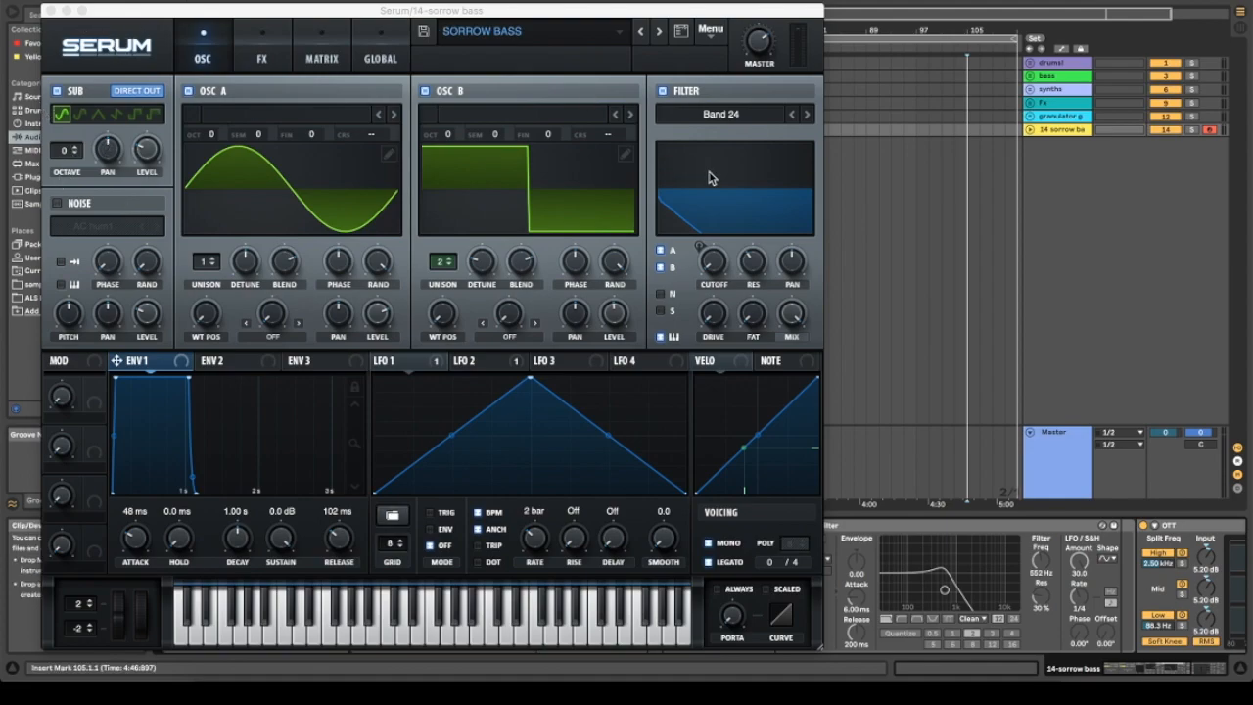
{"action": "left_click", "coordinate": [51, 11]}
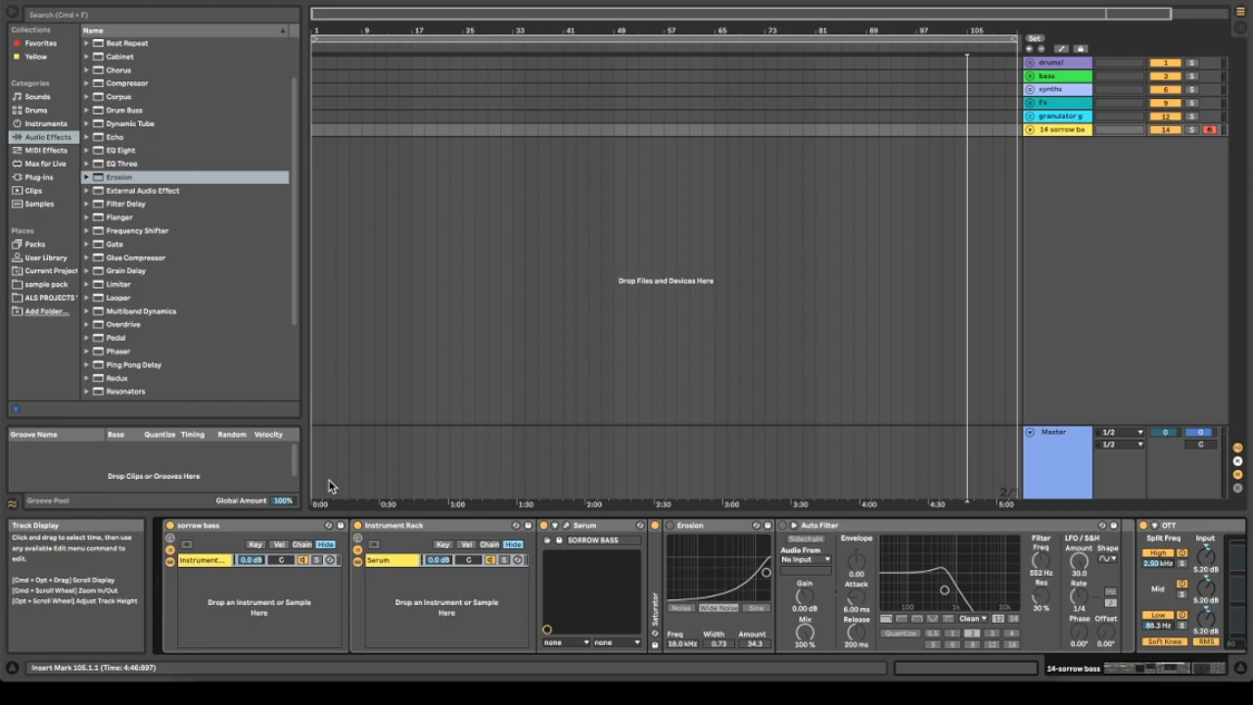
Switch the Auto Filter back on and review its filter and LFO settings alongside the OTT and Utility
{"action": "left_click", "coordinate": [782, 526]}
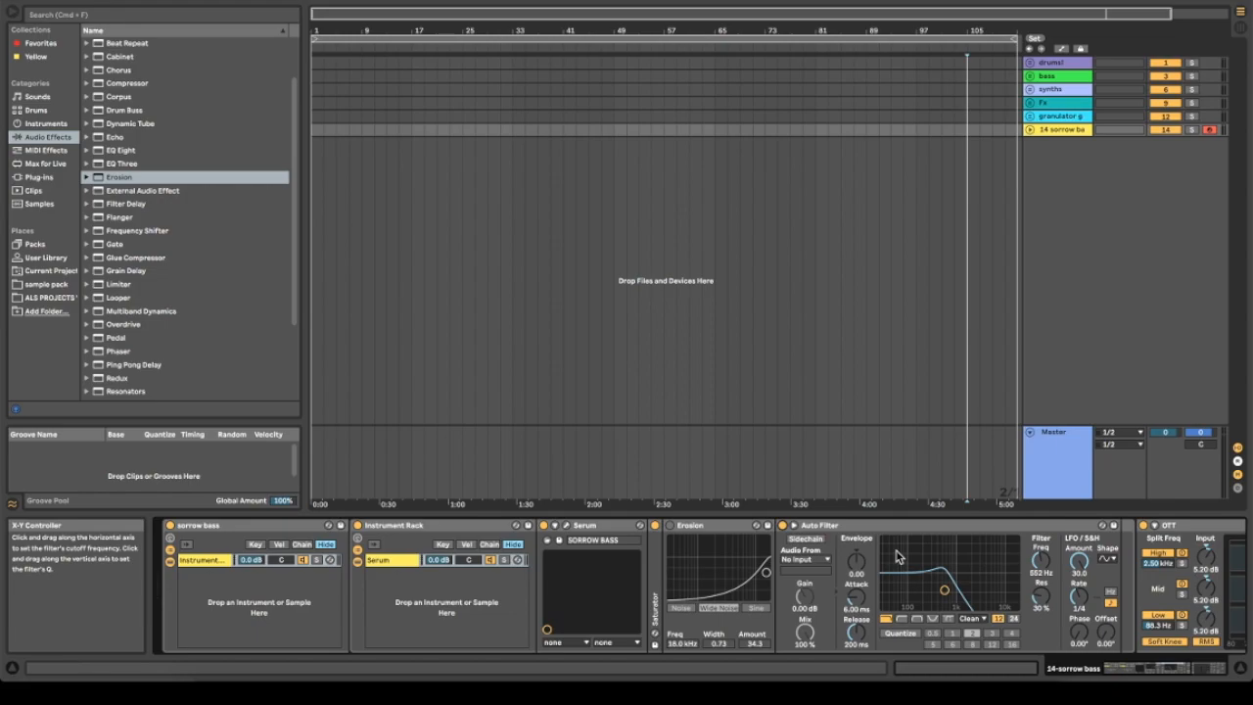
{"action": "scroll", "coordinate": [897, 556], "scroll_direction": "right", "scroll_amount": 8}
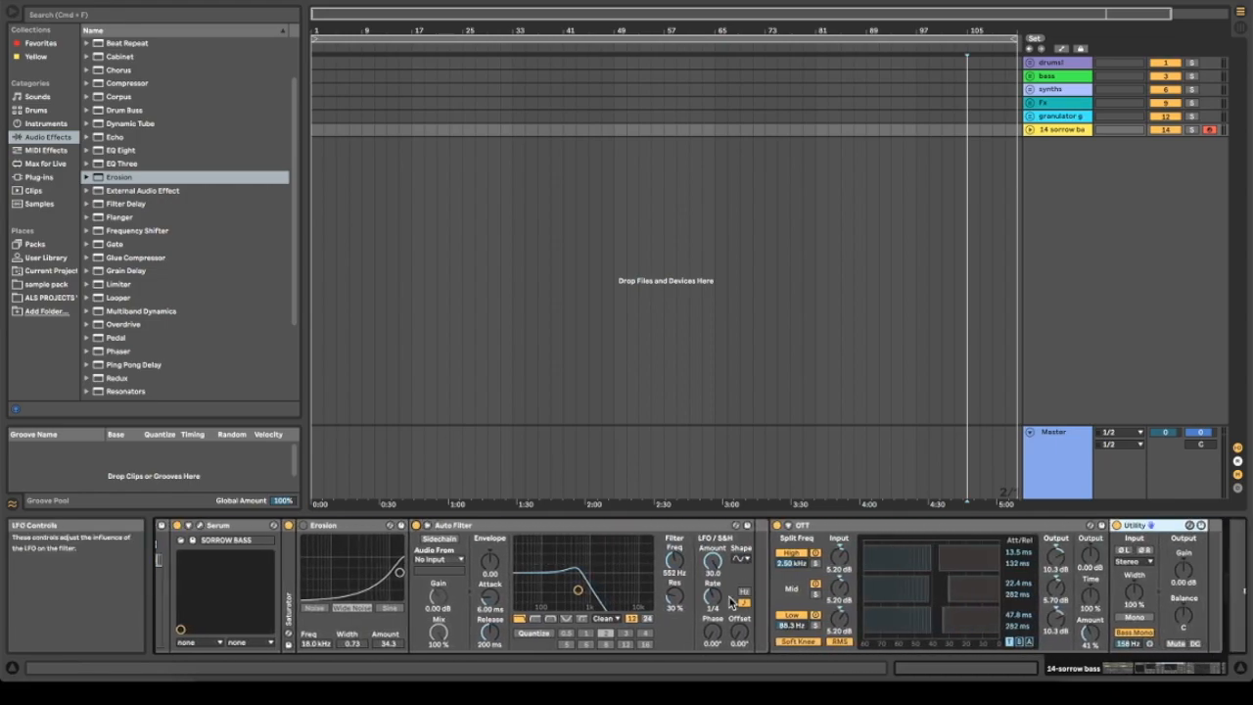
{"action": "scroll", "coordinate": [546, 568], "scroll_direction": "right", "scroll_amount": 2}
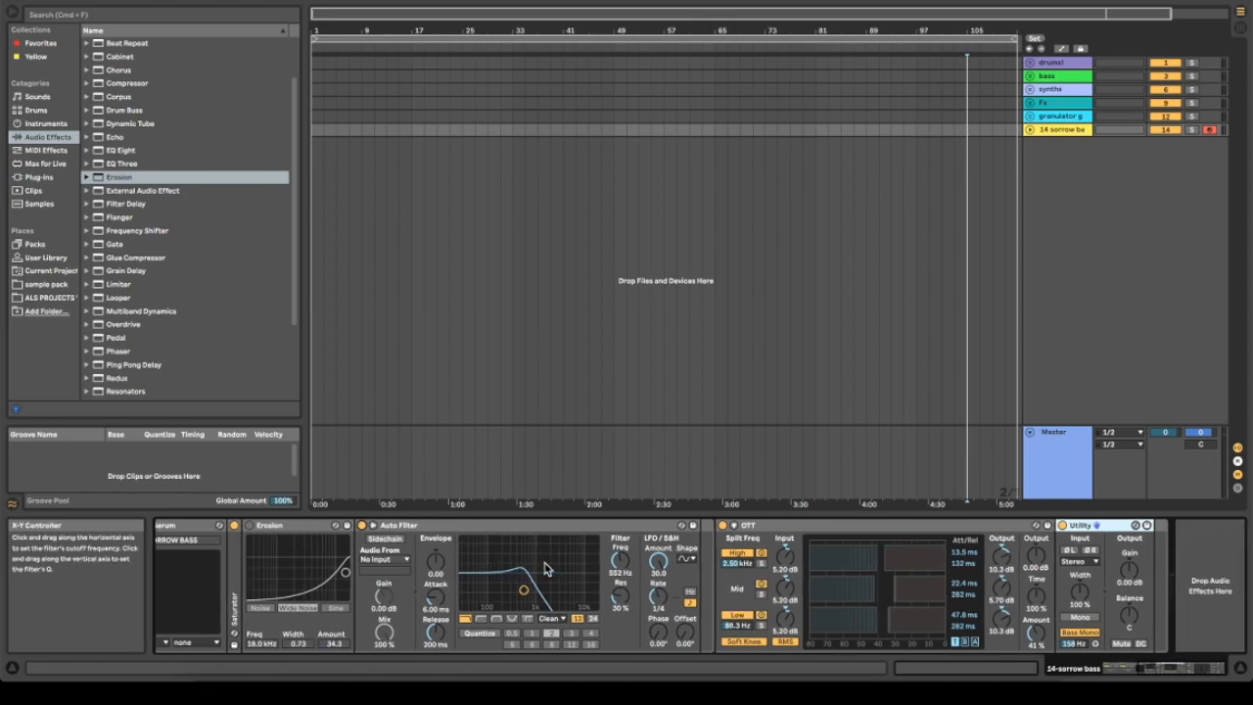
Fold the inner Instrument Rack that holds Serum and select the enclosing sorrow bass rack
{"action": "scroll", "coordinate": [546, 587], "scroll_direction": "left", "scroll_amount": 2}
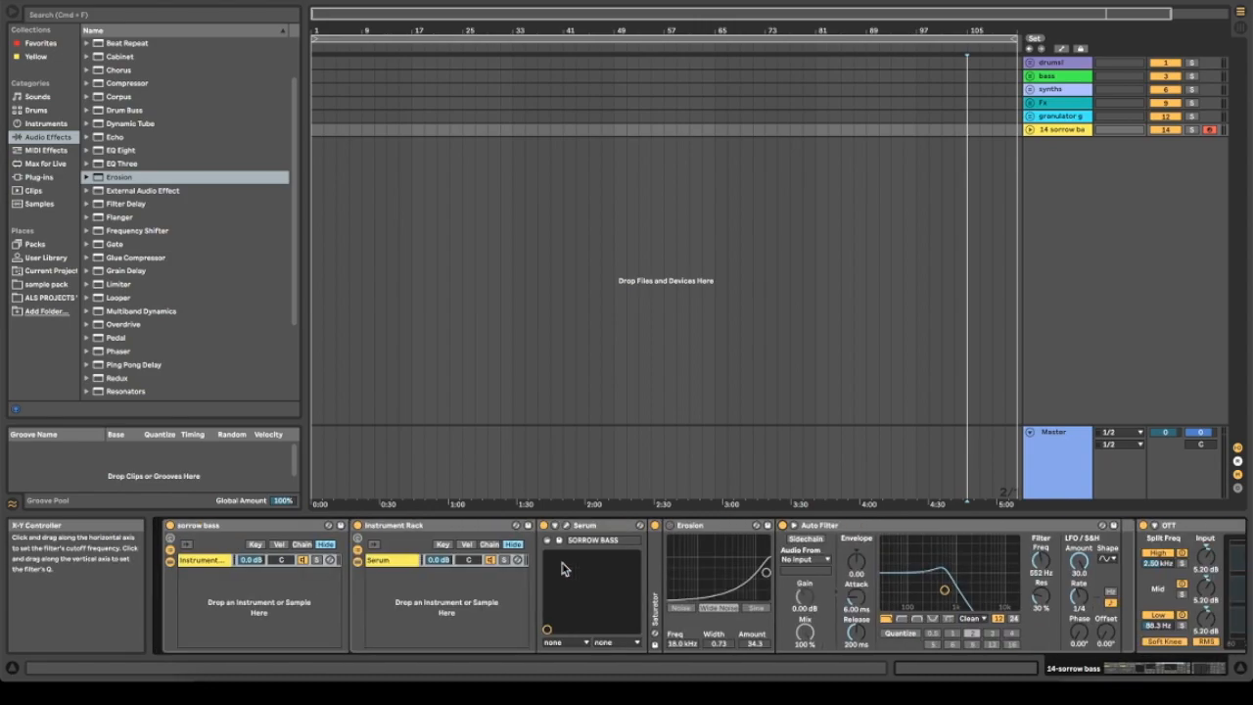
{"action": "double_click", "coordinate": [432, 523]}
{"action": "double_click", "coordinate": [233, 525]}
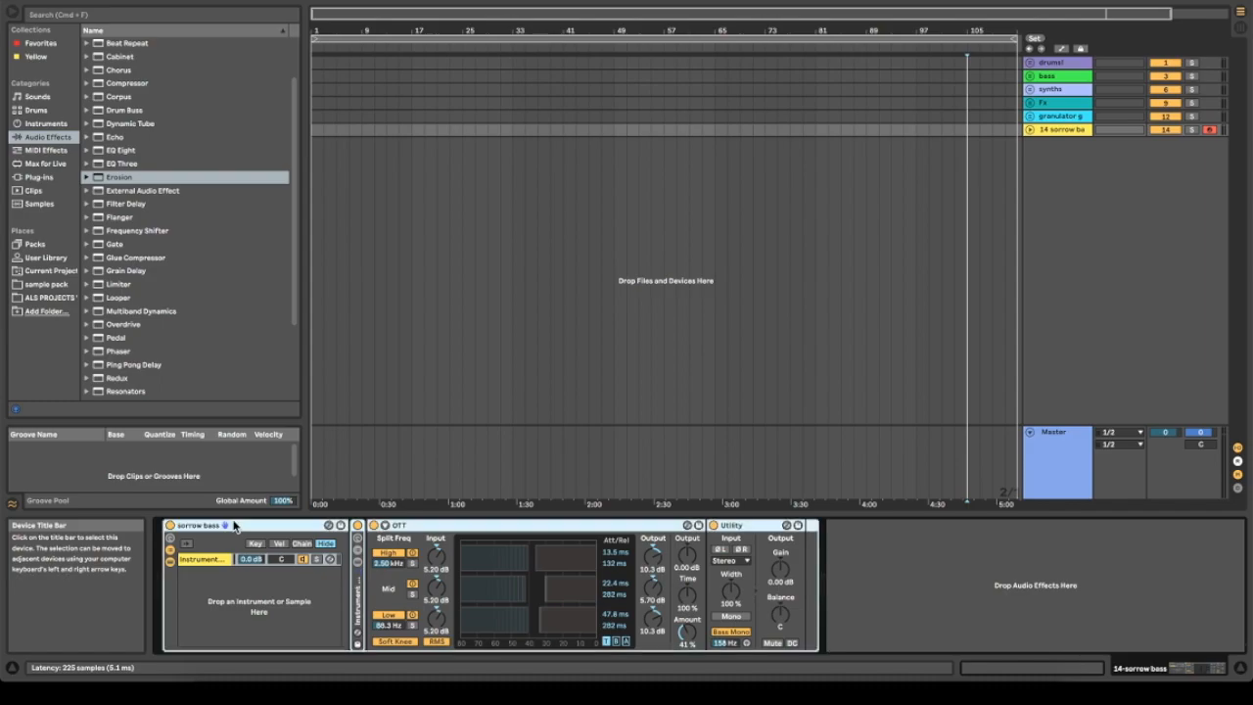